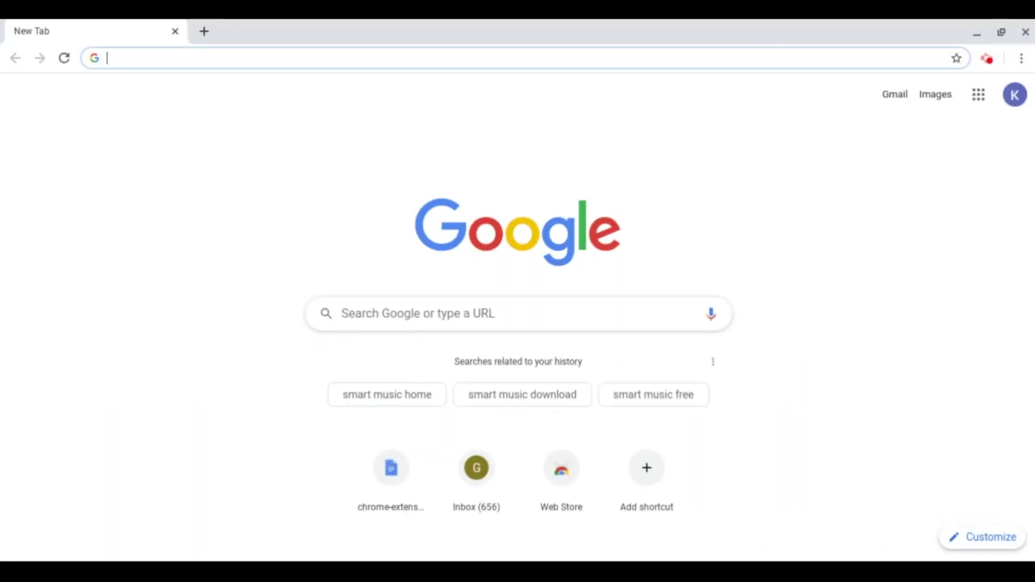
# Search Google for smartmusic and go to SmartMusic's Join a Class page.
pyautogui.write('smart')
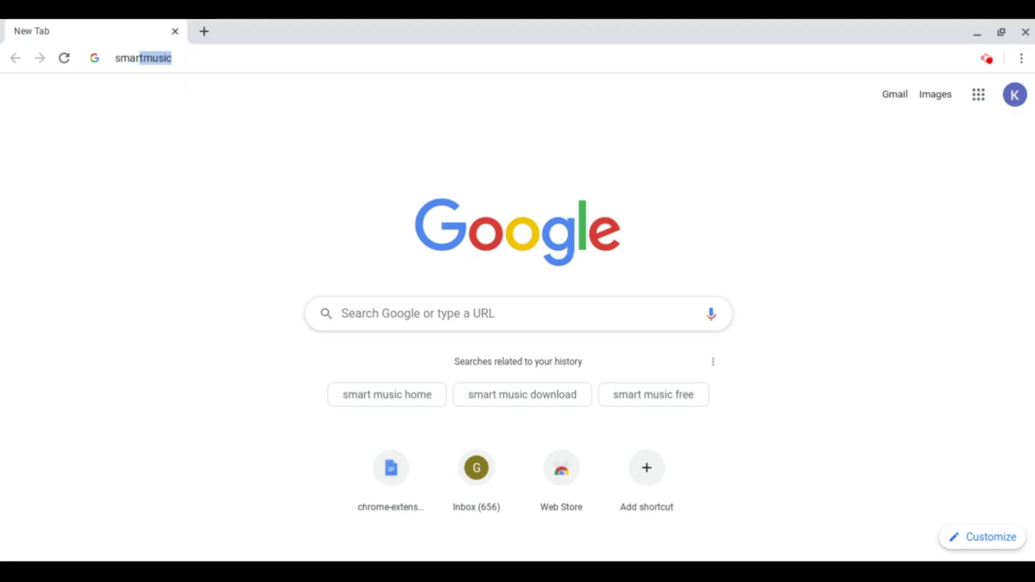
pyautogui.write('music')
pyautogui.press('Return')
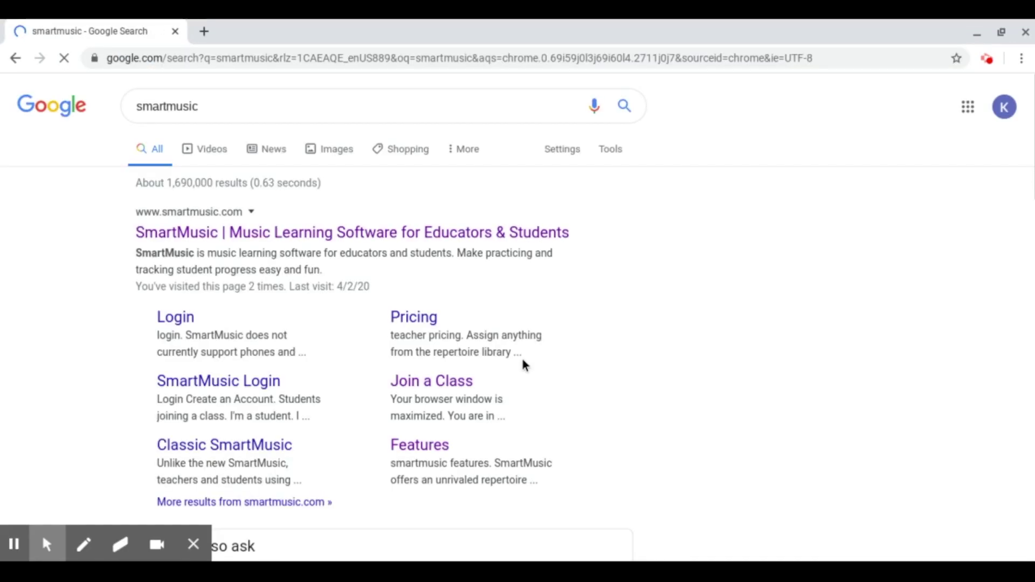
pyautogui.click(416, 385)
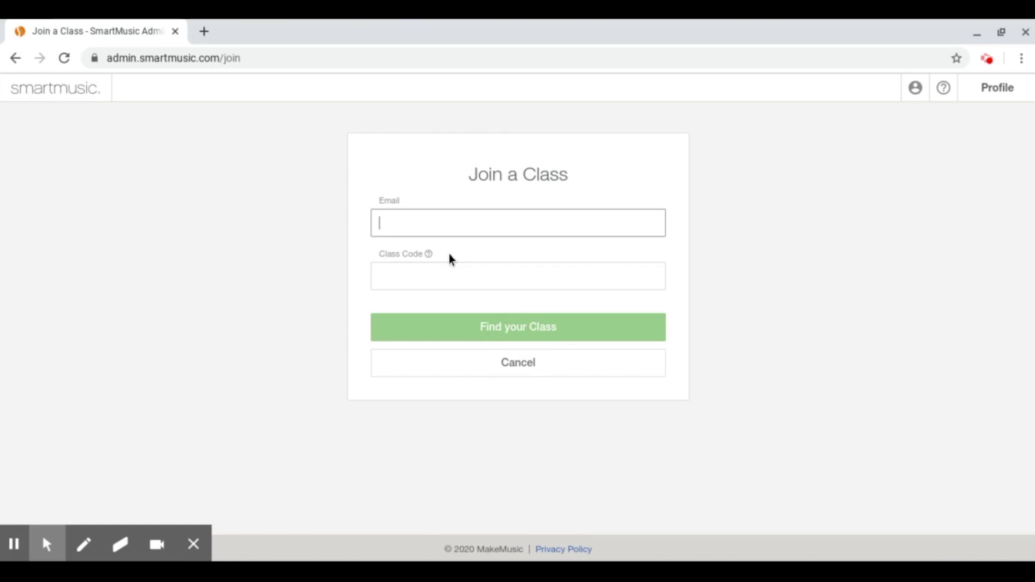
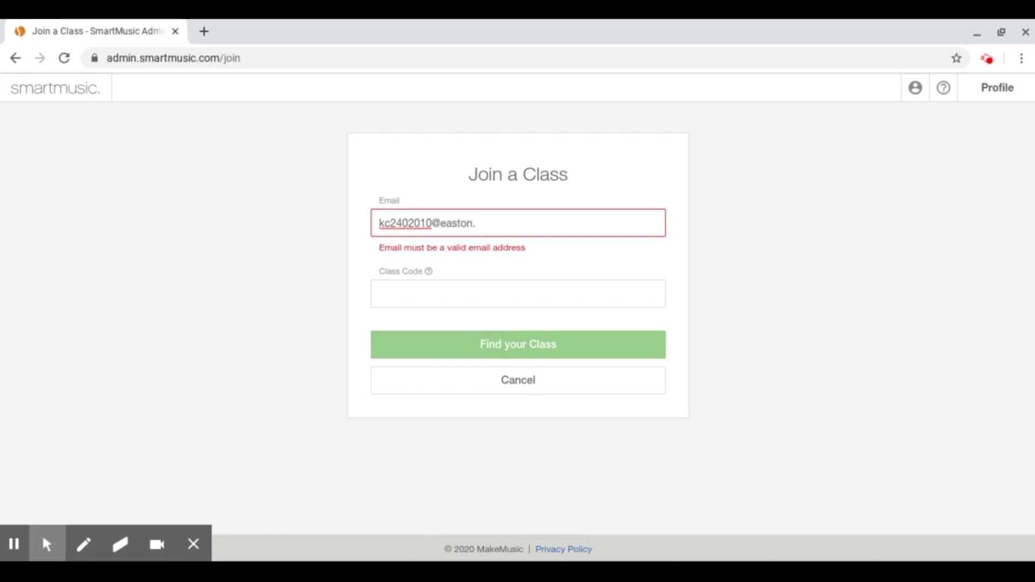
# Enter the student's school email, correcting its mistyped last letter.
pyautogui.moveTo(429, 279)
pyautogui.click(497, 224)
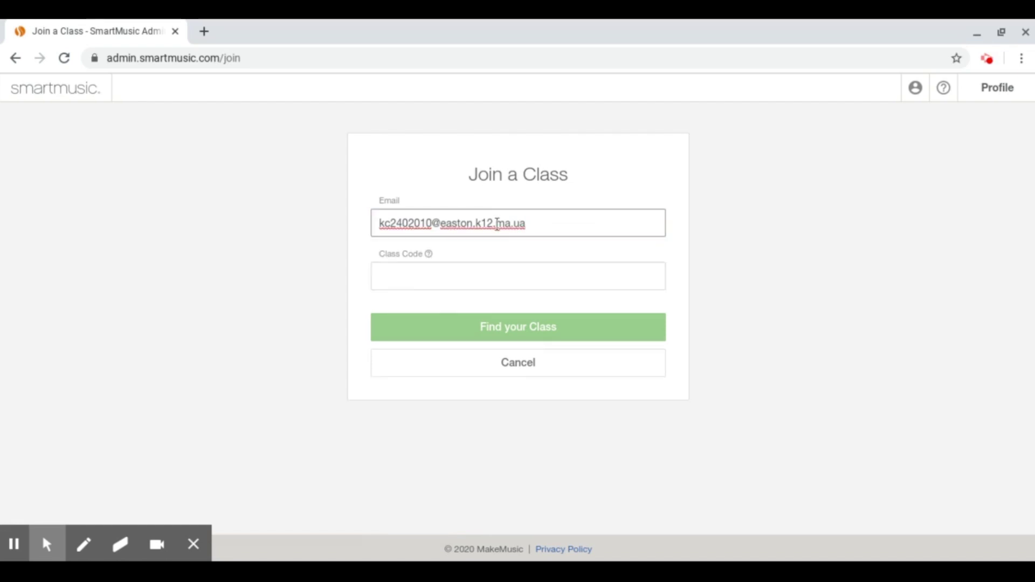
pyautogui.press('BackSpace')
pyautogui.write('s')
# Enter the class code, fix one mistyped character, and join F Block (7/8 Band).
pyautogui.click(508, 269)
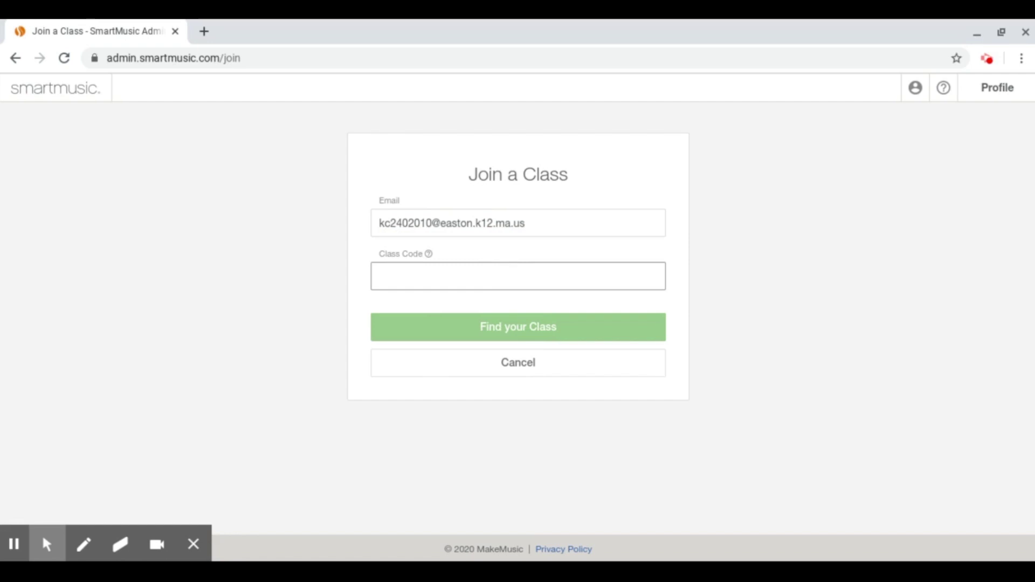
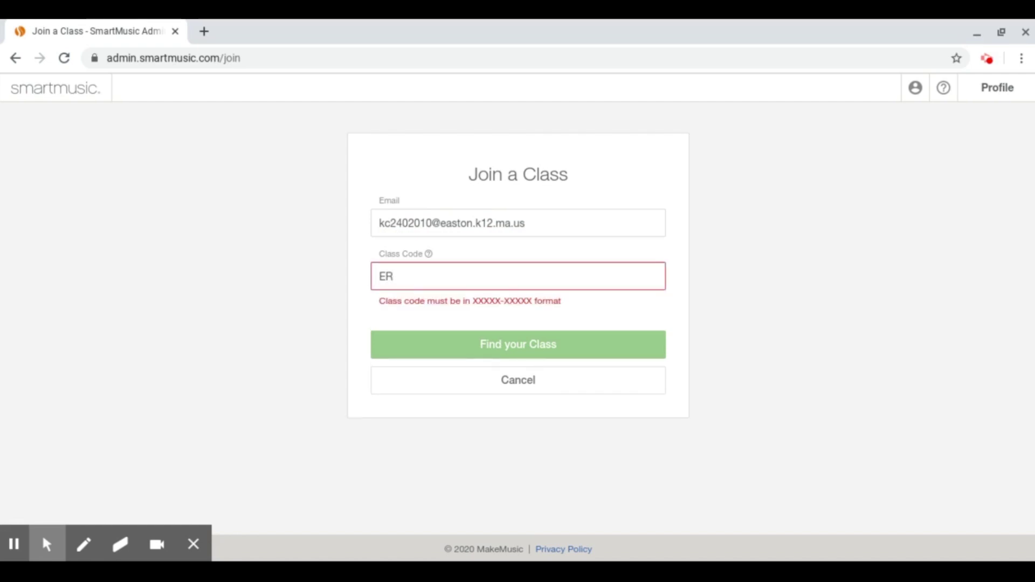
pyautogui.click(423, 279)
pyautogui.press('BackSpace')
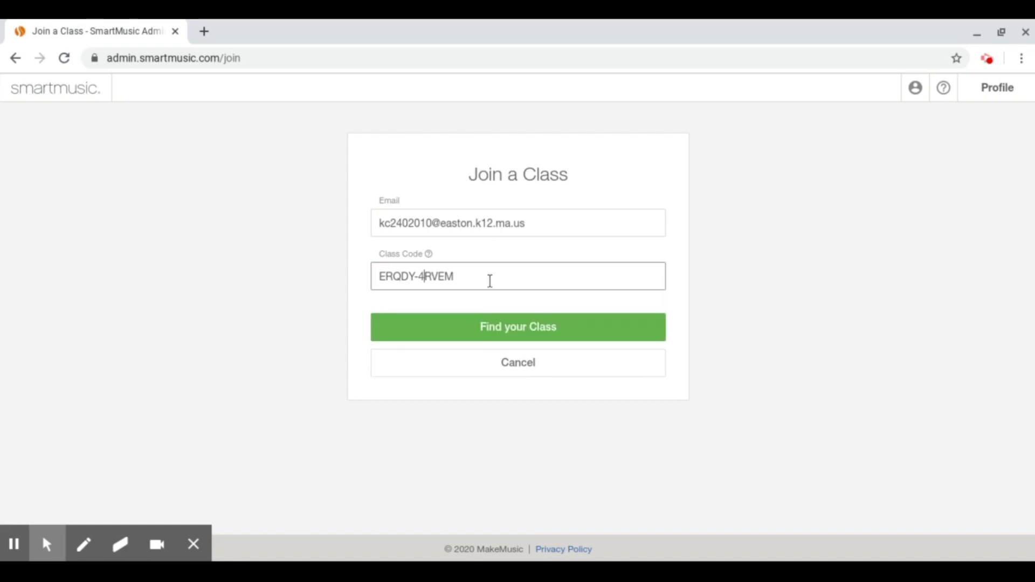
pyautogui.click(486, 322)
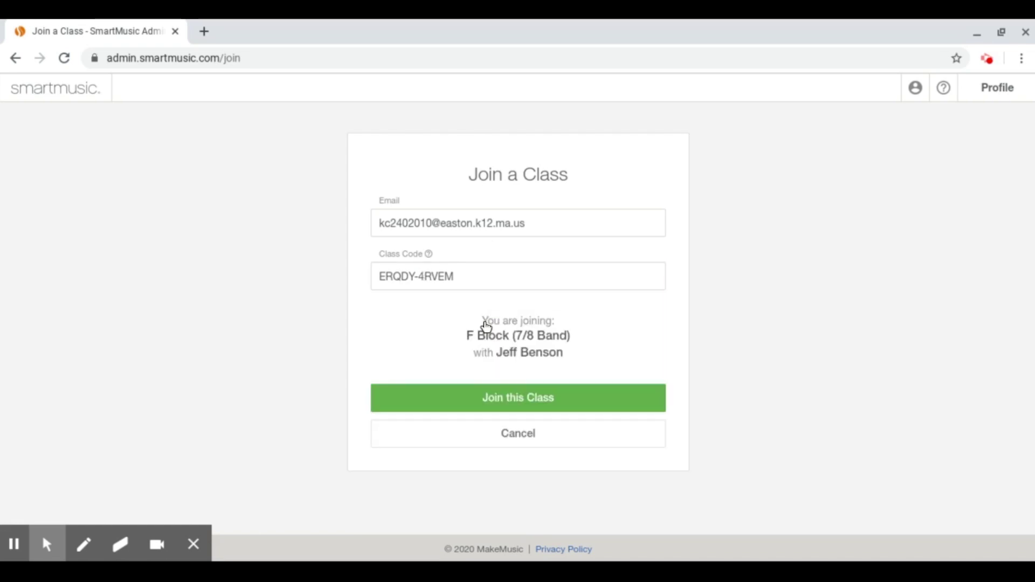
pyautogui.click(548, 407)
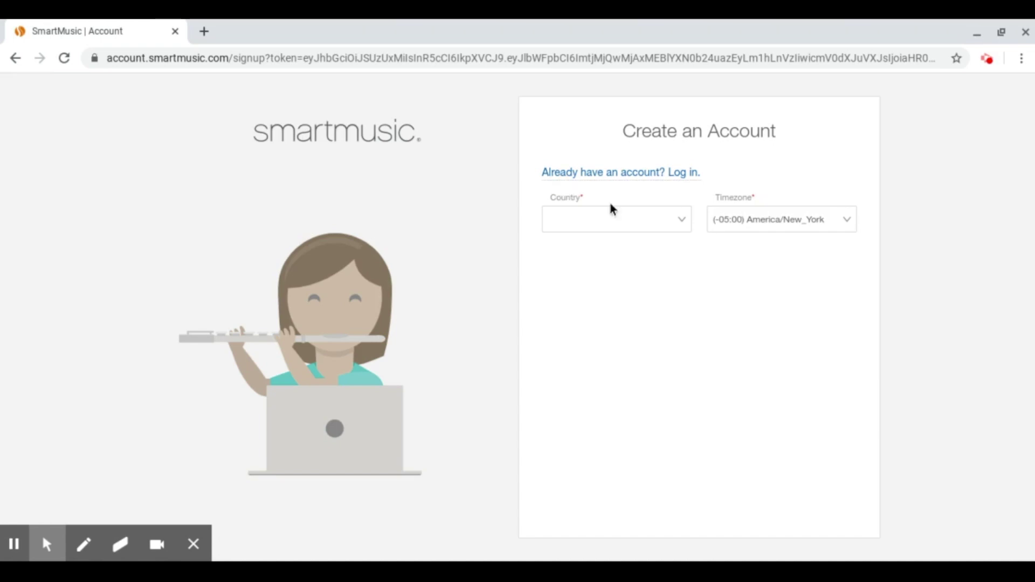
# Set the country to United States Of America, keeping the New York timezone.
pyautogui.click(616, 218)
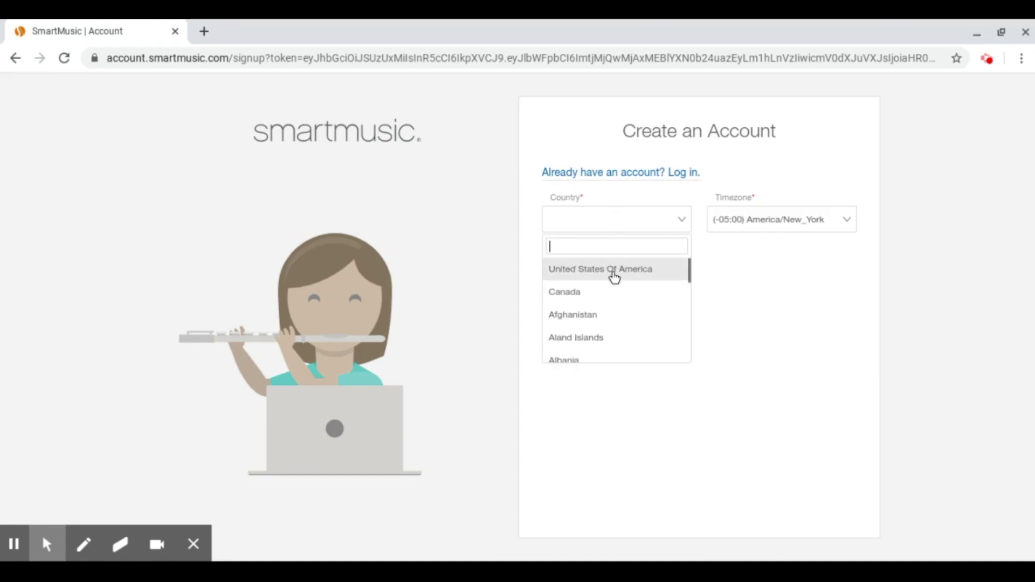
pyautogui.click(613, 275)
pyautogui.click(838, 218)
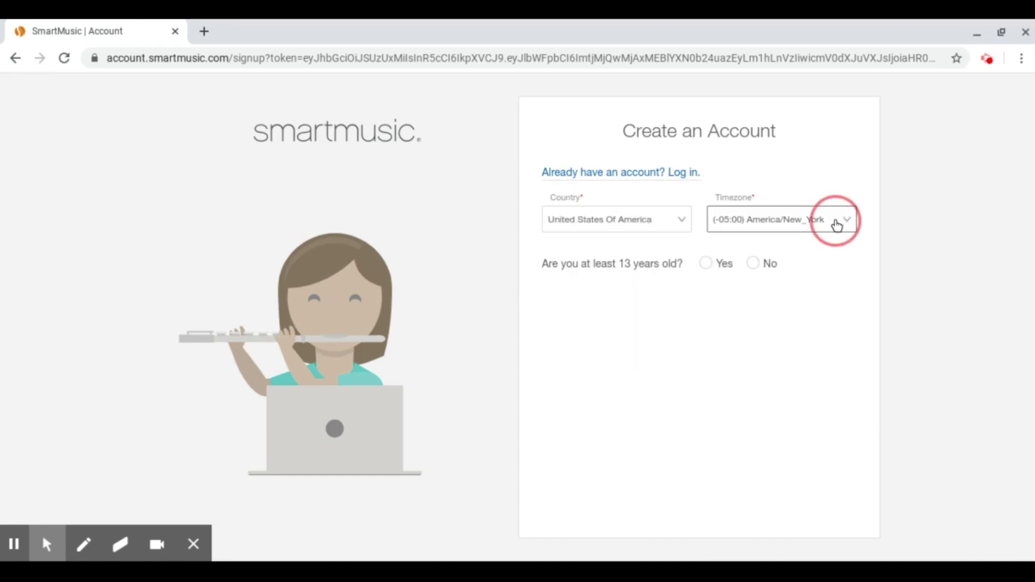
pyautogui.click(673, 313)
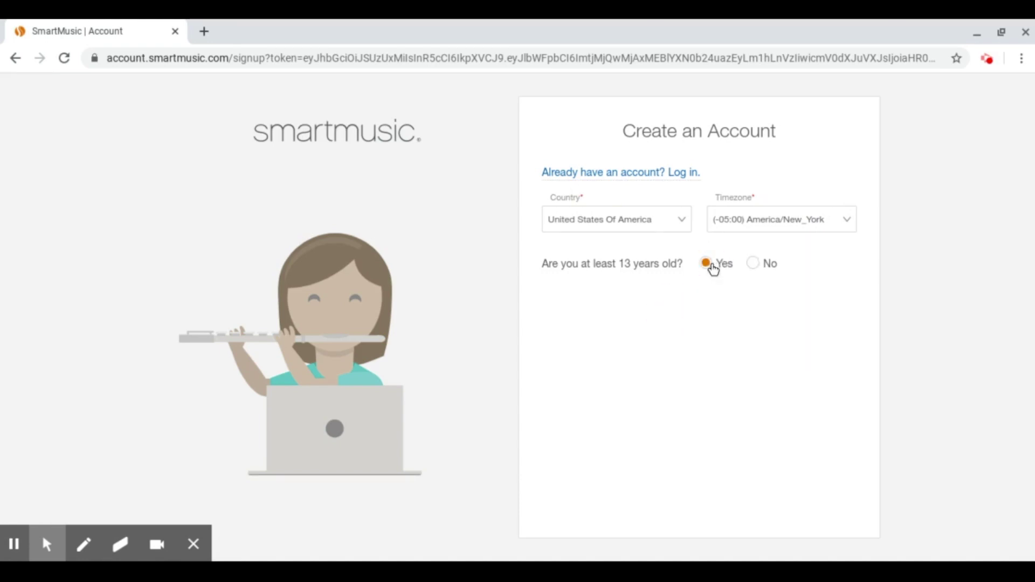
# Fill in the student's first and last name and move down to the username field.
pyautogui.click(569, 329)
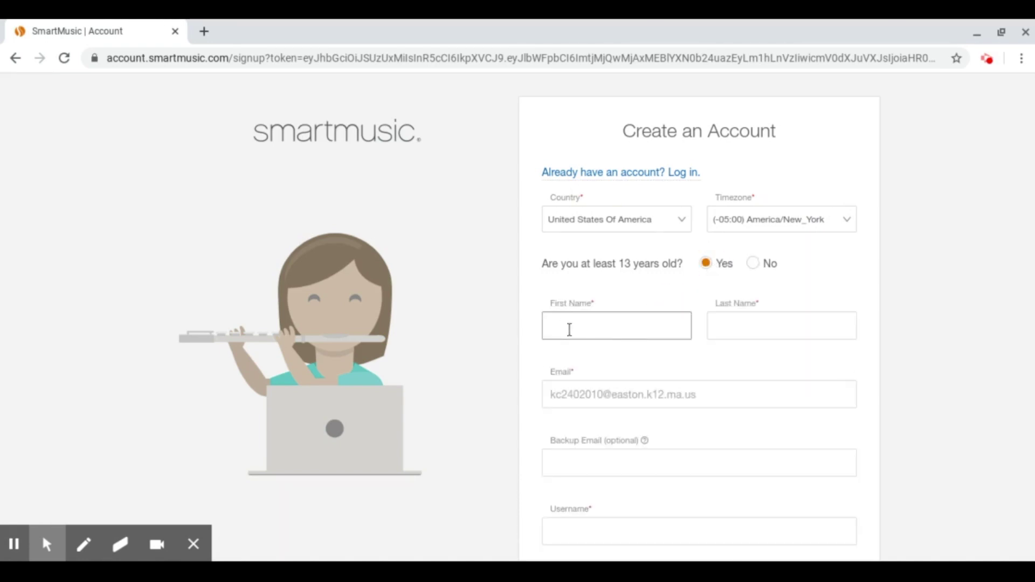
pyautogui.write('Kate')
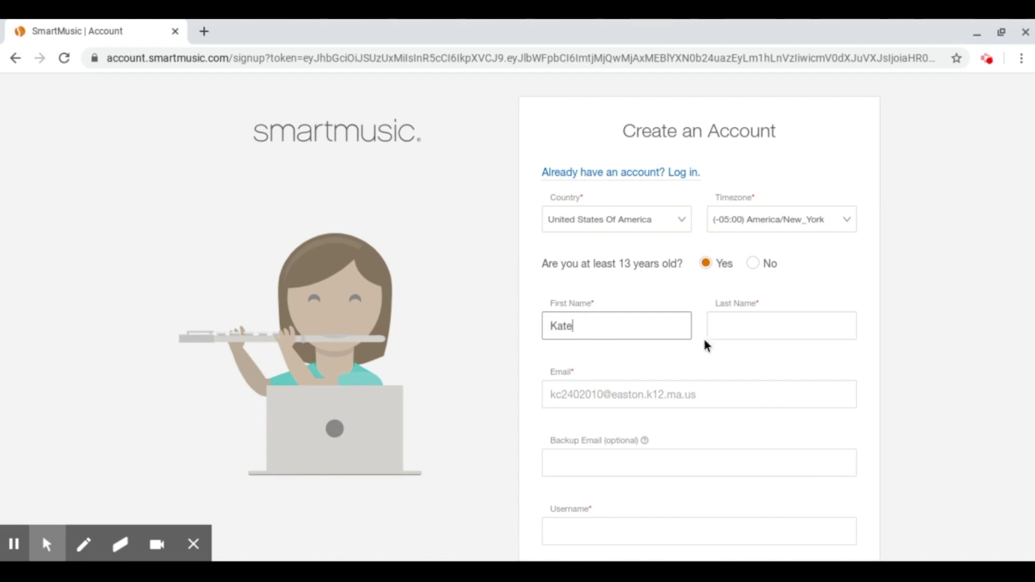
pyautogui.click(714, 330)
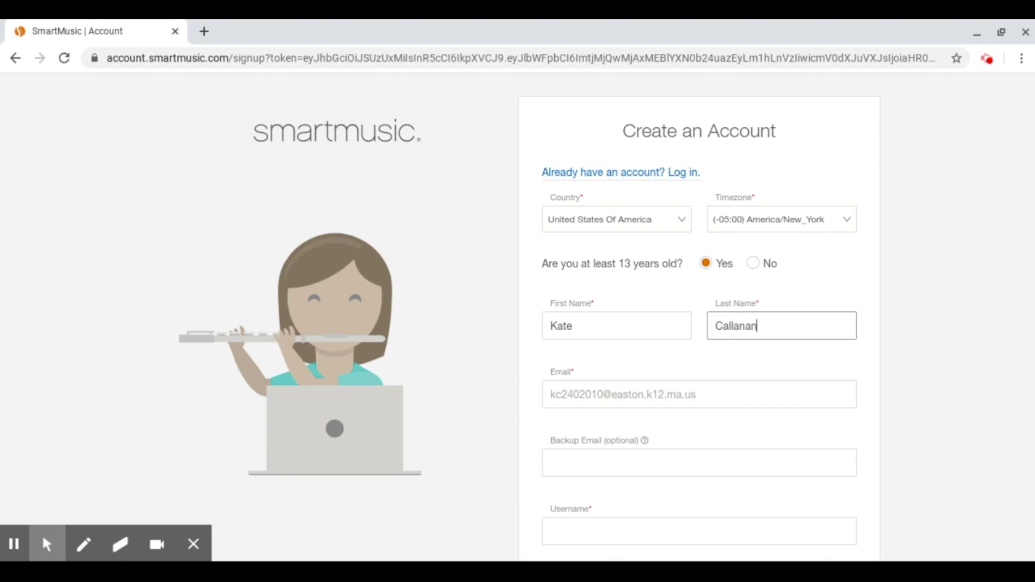
pyautogui.click(633, 392)
pyautogui.click(716, 389)
pyautogui.click(657, 467)
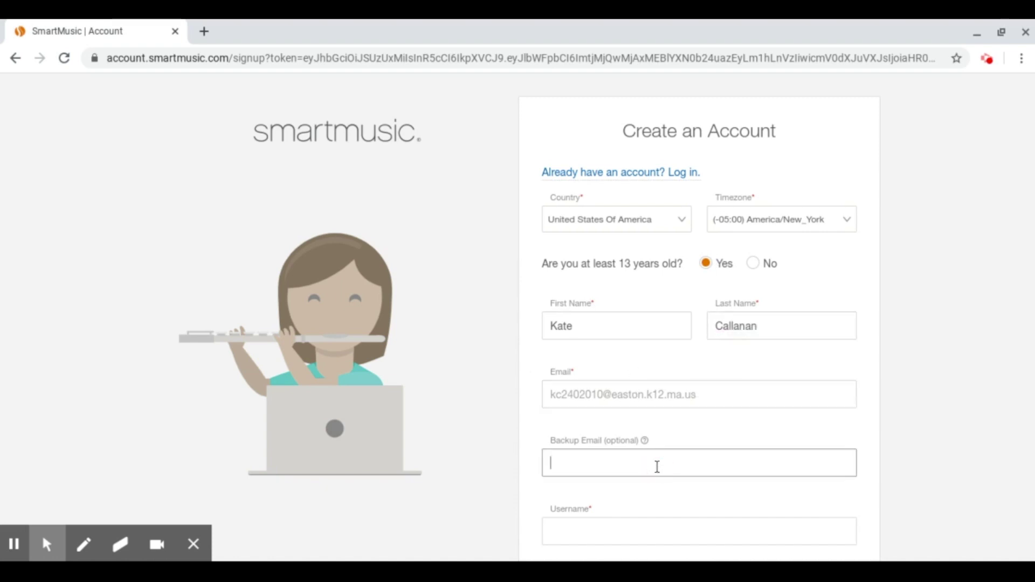
pyautogui.moveTo(1029, 203); pyautogui.dragTo(1030, 390)
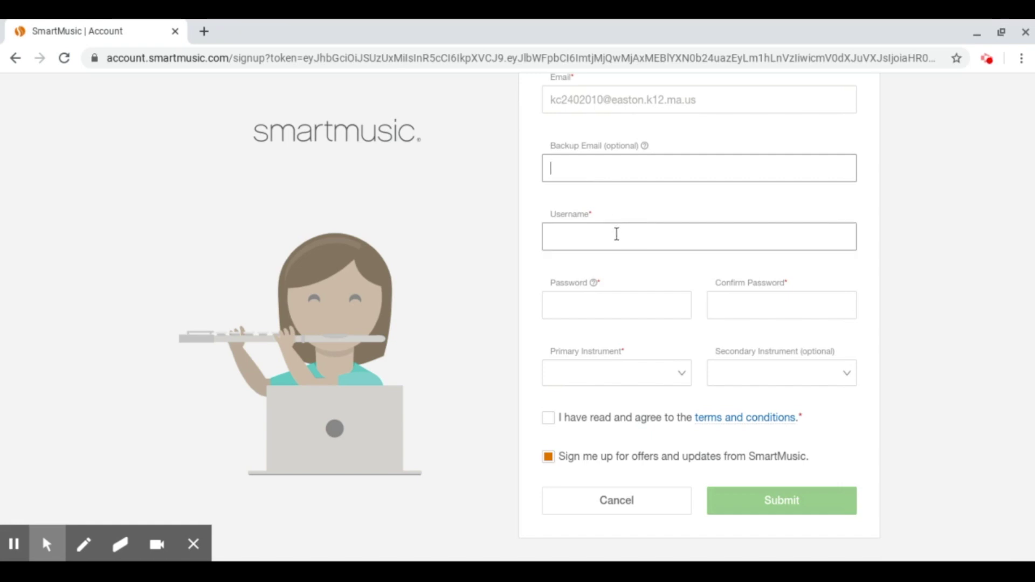
pyautogui.click(617, 234)
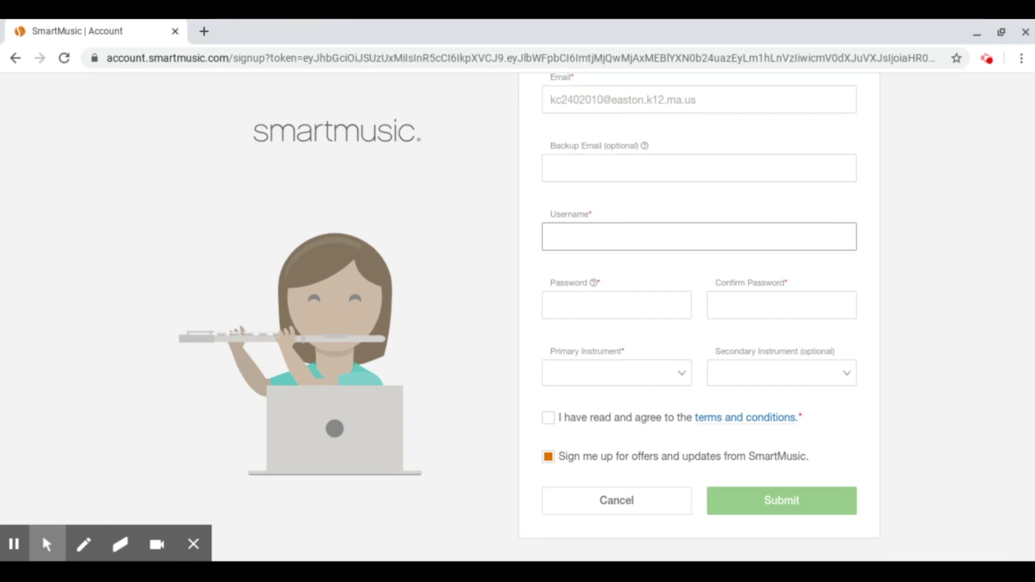
# Correct the username, then enter and confirm the account password.
pyautogui.press('BackSpace')
pyautogui.press('BackSpace')
pyautogui.click(592, 303)
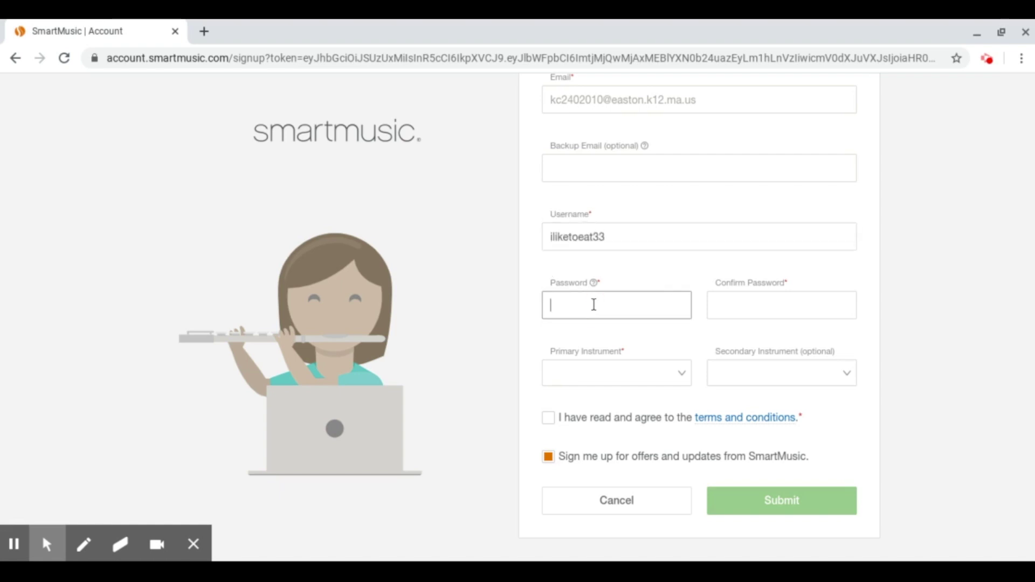
pyautogui.write('a')
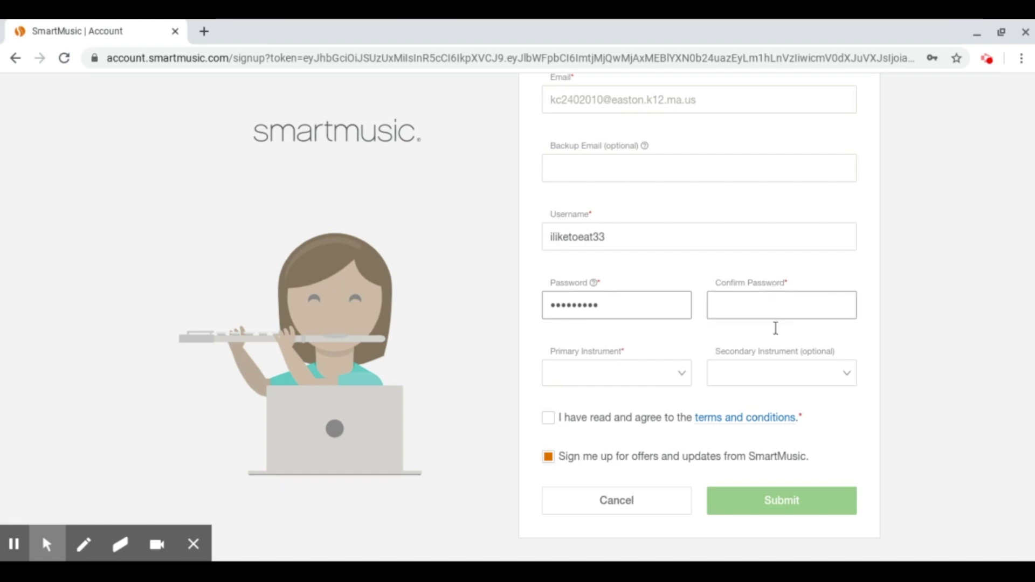
pyautogui.click(772, 315)
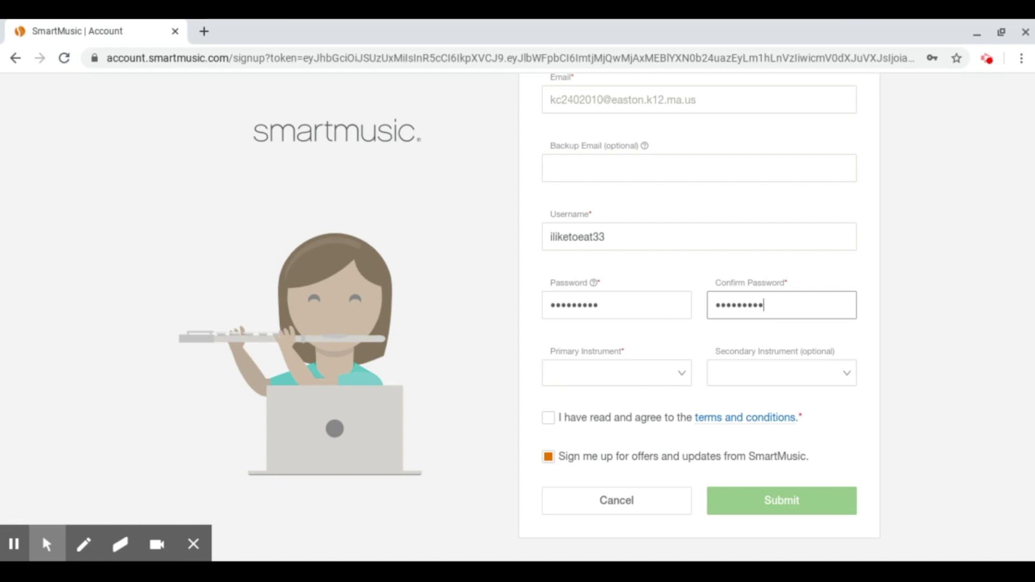
# Choose Bb Trumpet as primary instrument, accept the terms, and submit the sign-up form.
pyautogui.click(637, 379)
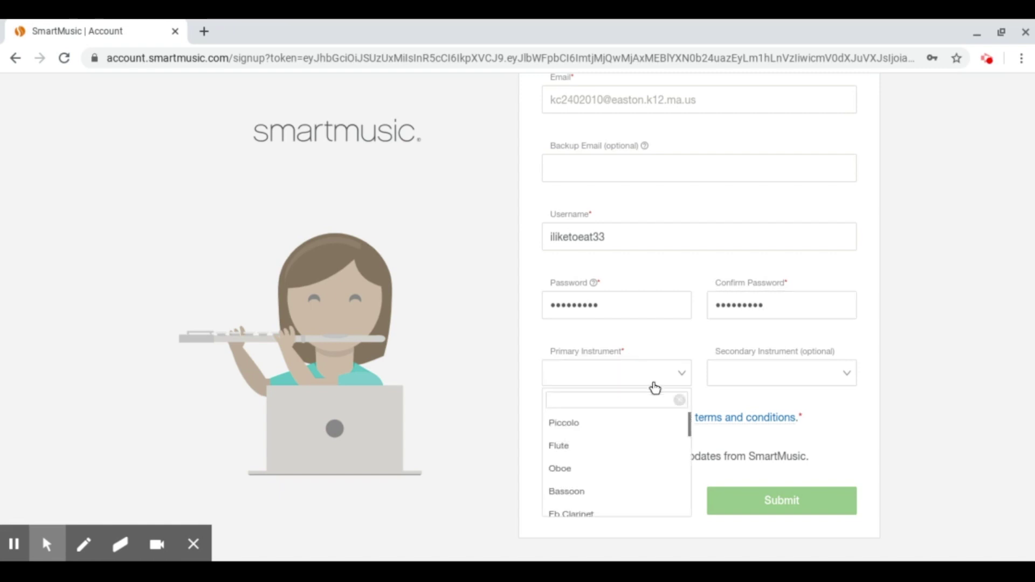
pyautogui.click(692, 425)
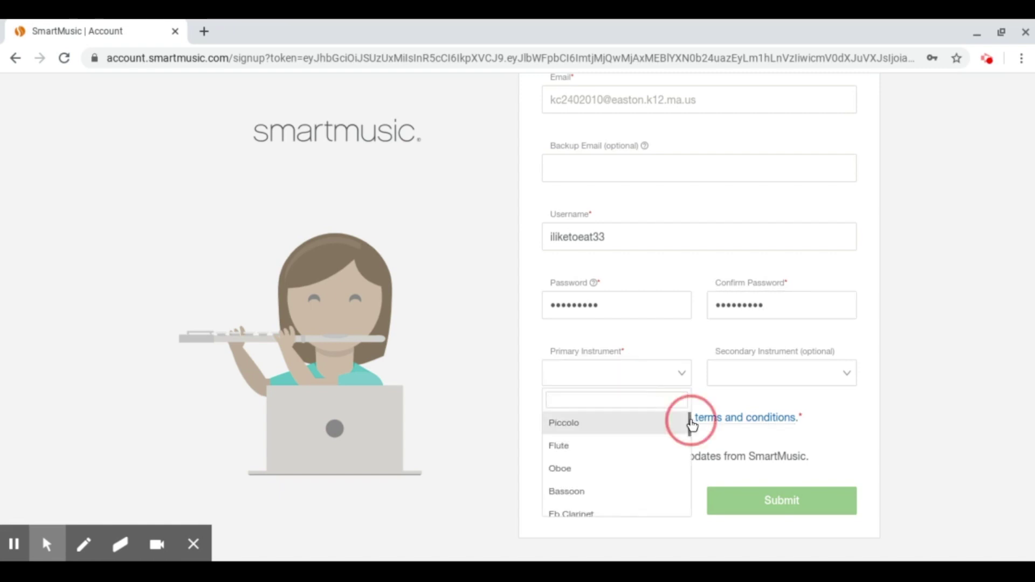
pyautogui.click(690, 428)
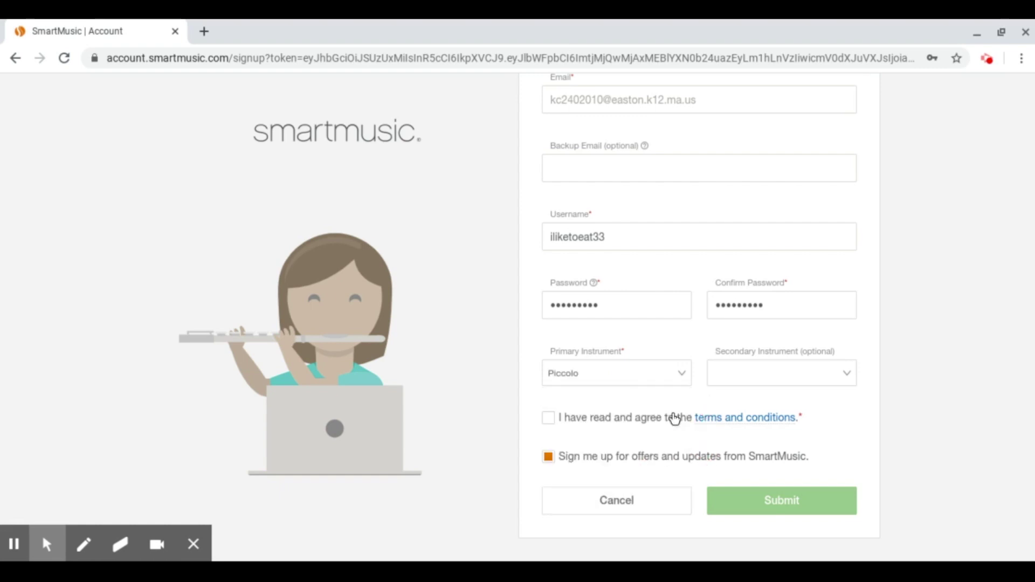
pyautogui.click(642, 372)
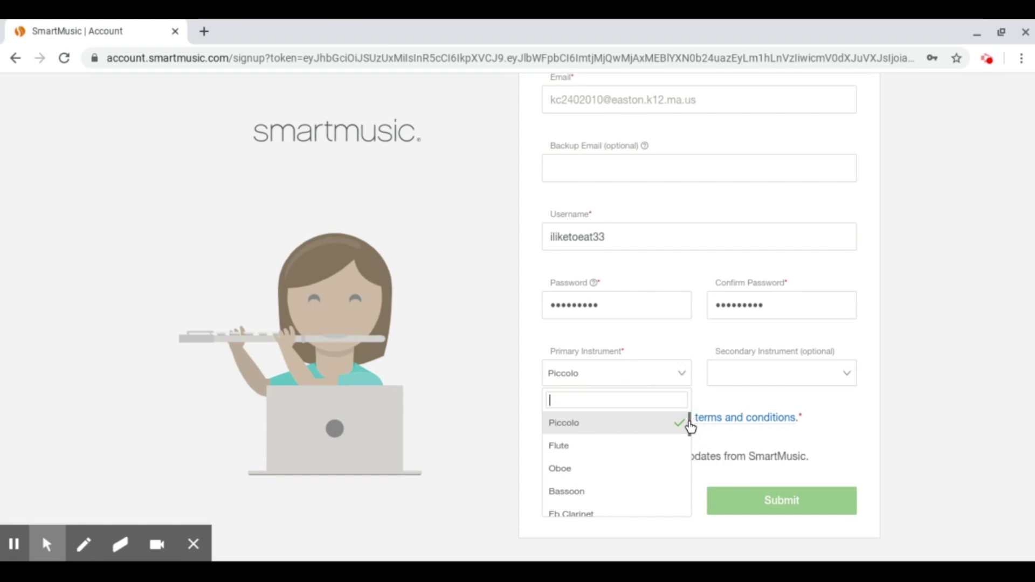
pyautogui.write('tru')
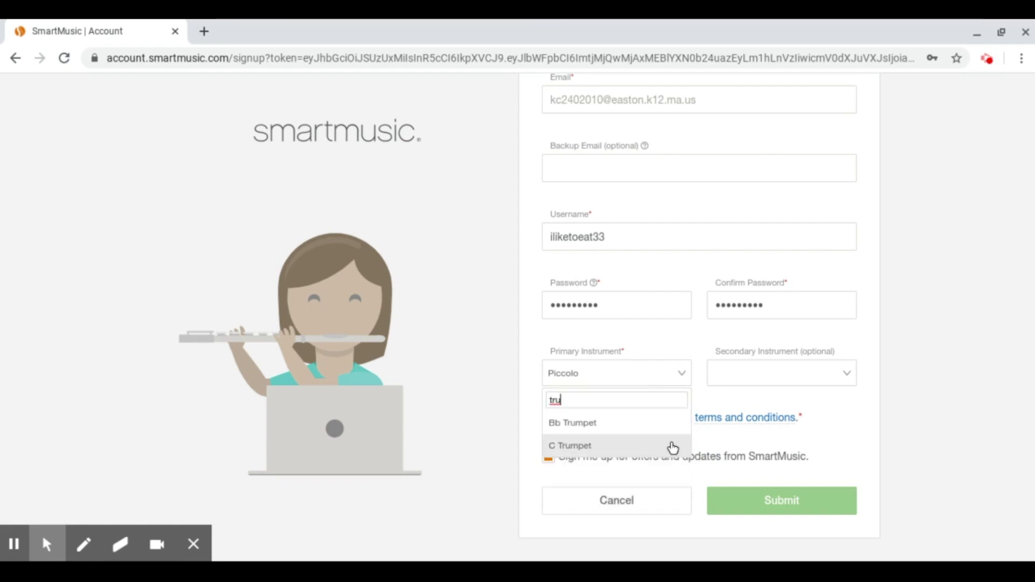
pyautogui.click(667, 422)
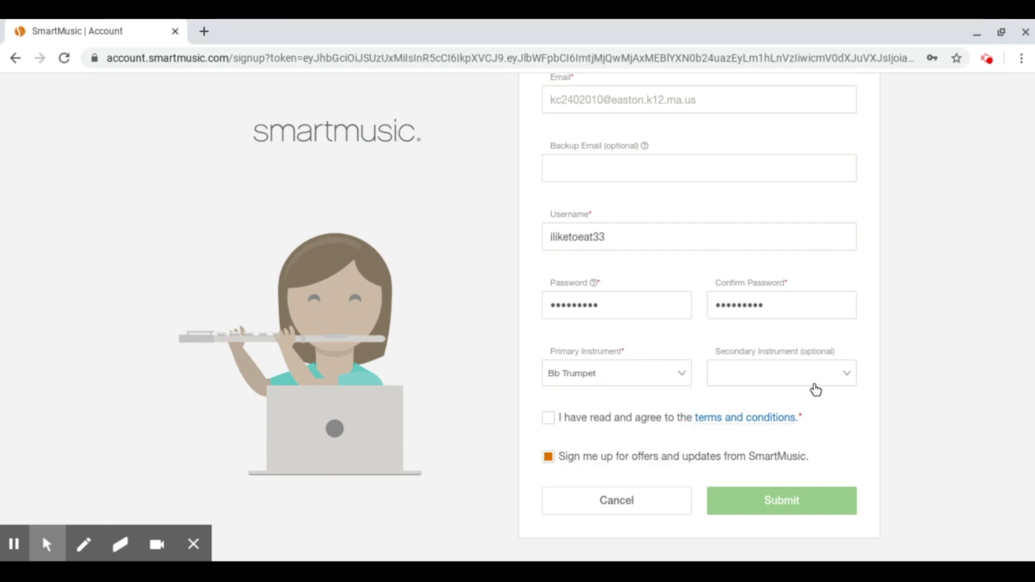
pyautogui.click(556, 424)
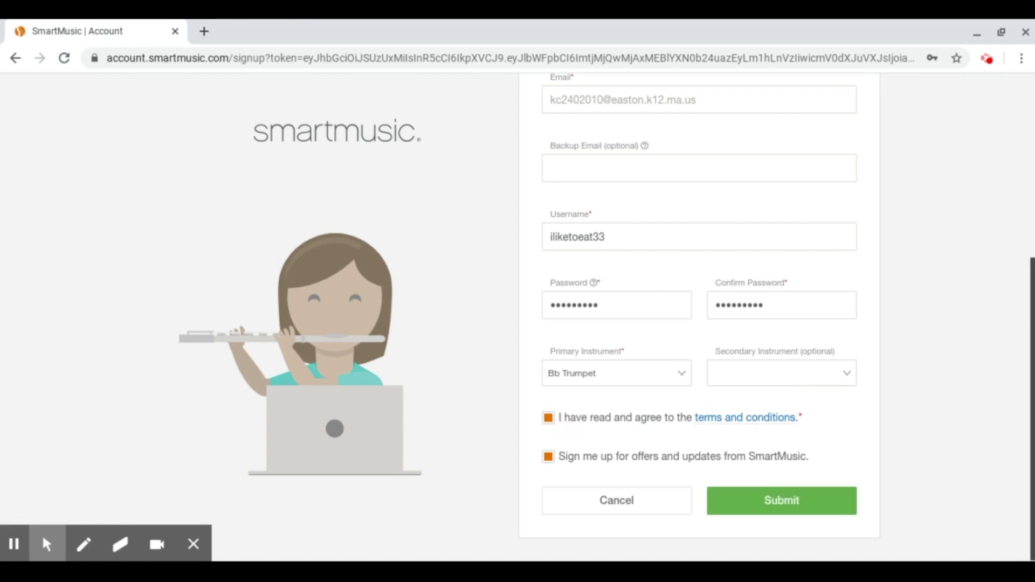
pyautogui.click(758, 496)
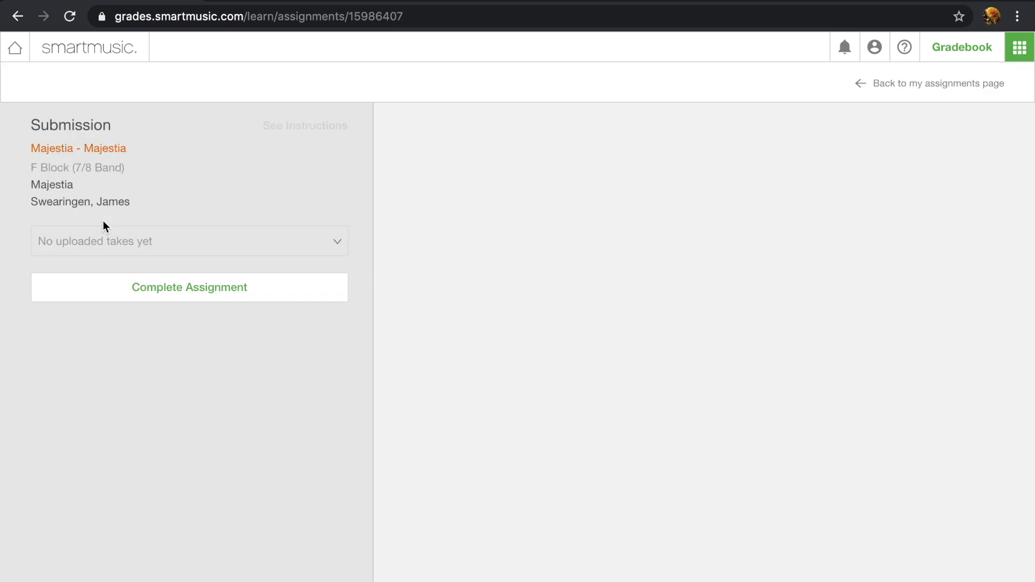
# Open the Majestia assignment with the 1st Bb Cornet part and dismiss its instructions.
pyautogui.click(182, 286)
pyautogui.click(408, 205)
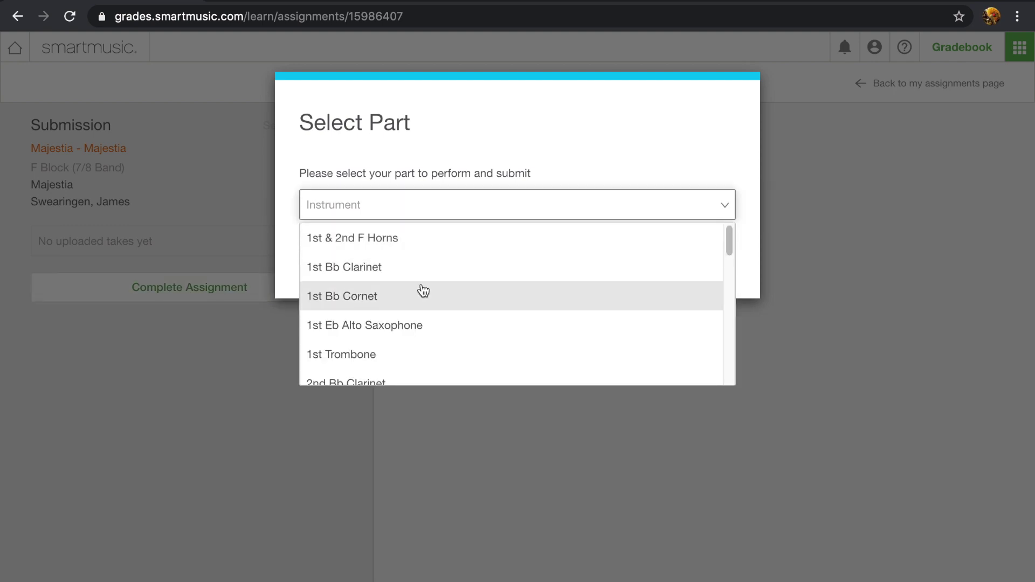
pyautogui.click(423, 296)
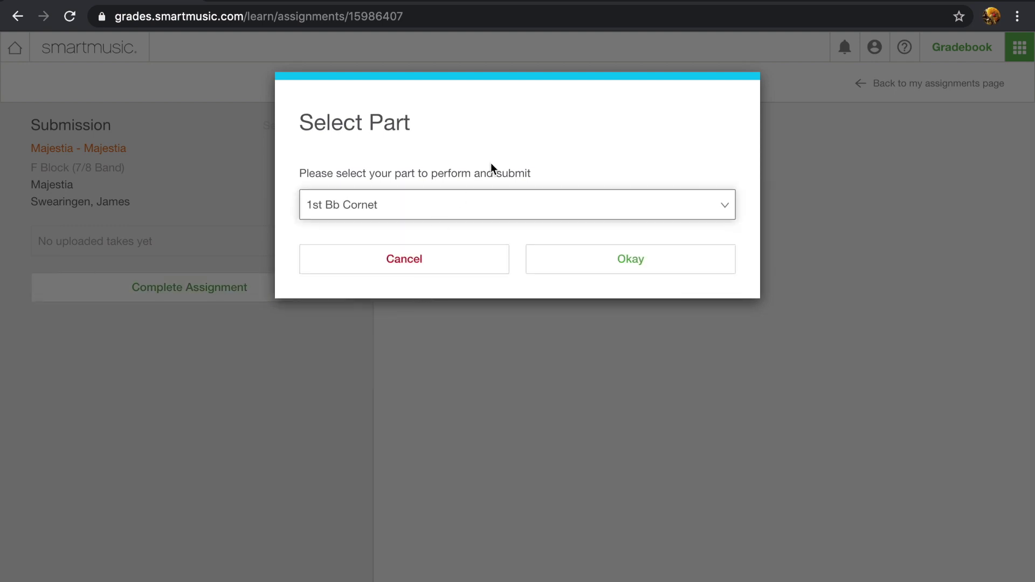
pyautogui.click(595, 263)
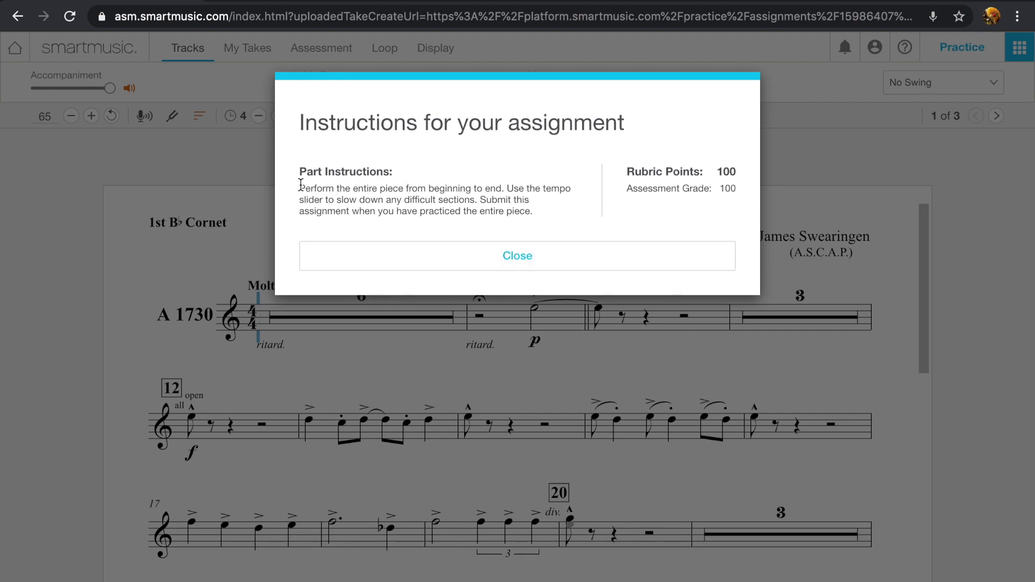
pyautogui.moveTo(301, 185); pyautogui.dragTo(597, 248)
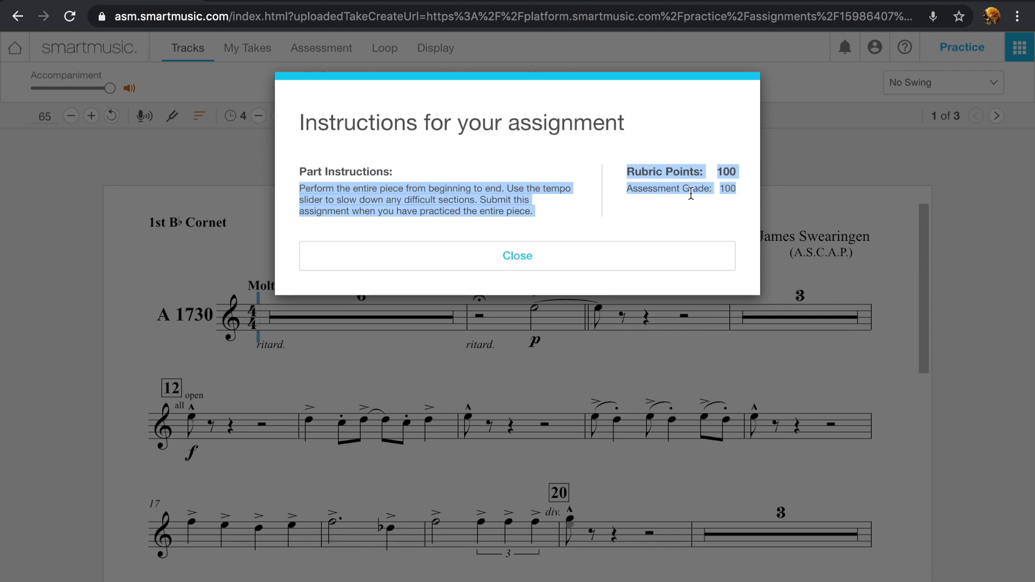
pyautogui.click(585, 260)
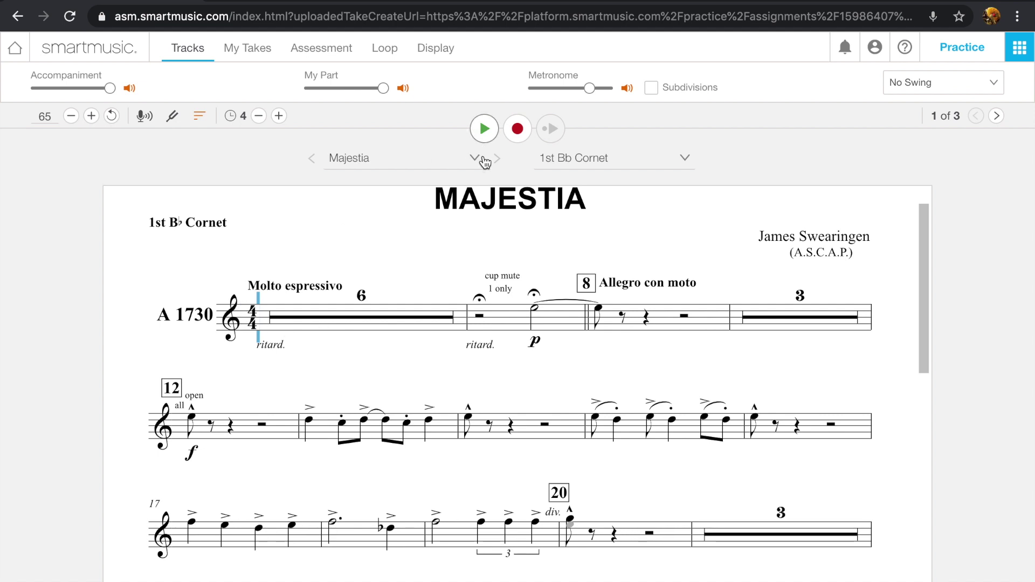
pyautogui.click(491, 129)
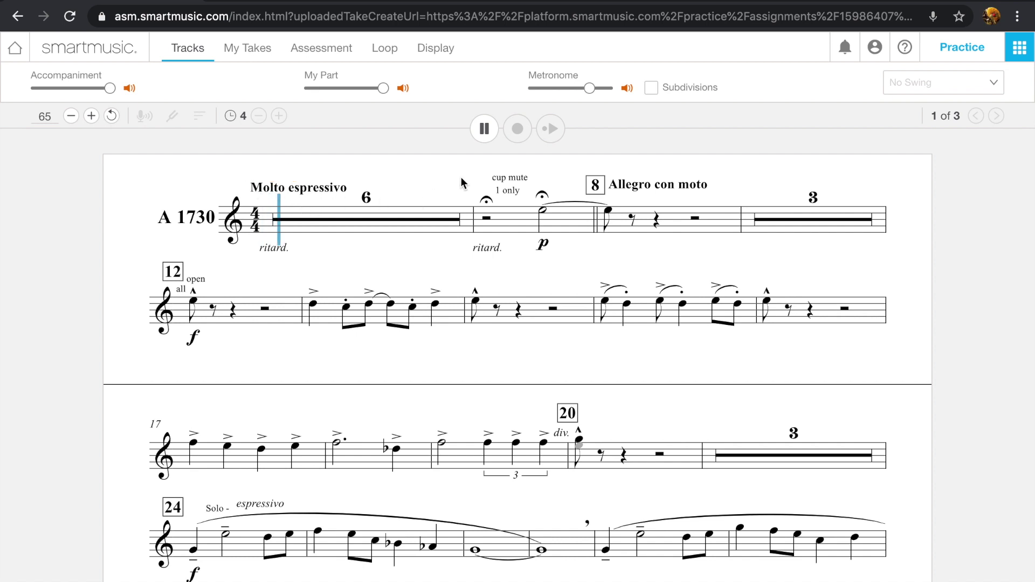
pyautogui.click(485, 129)
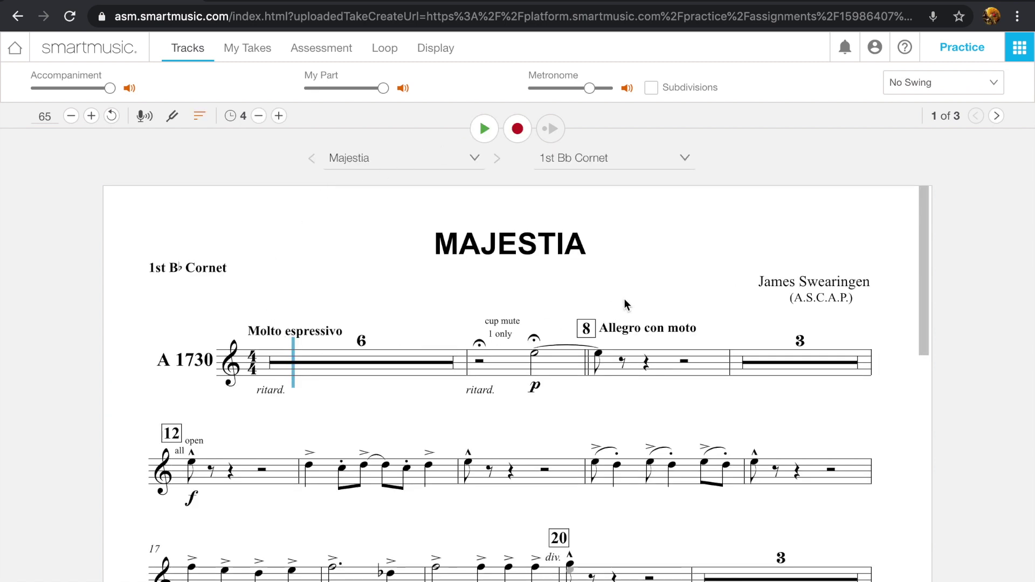
pyautogui.scroll(-3, 612, 418)
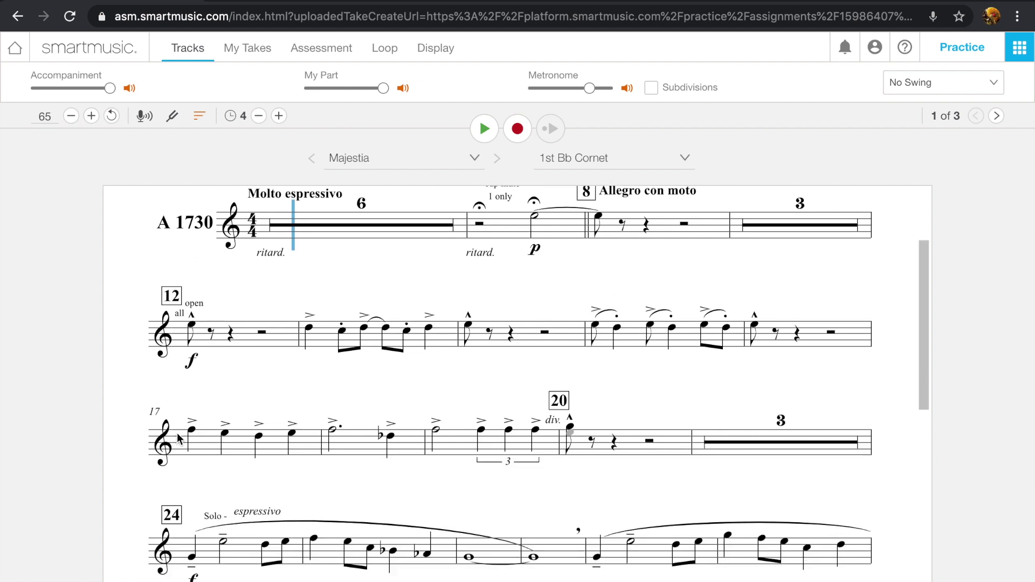
# Play the Majestia part from measure 12, then stop it.
pyautogui.click(183, 350)
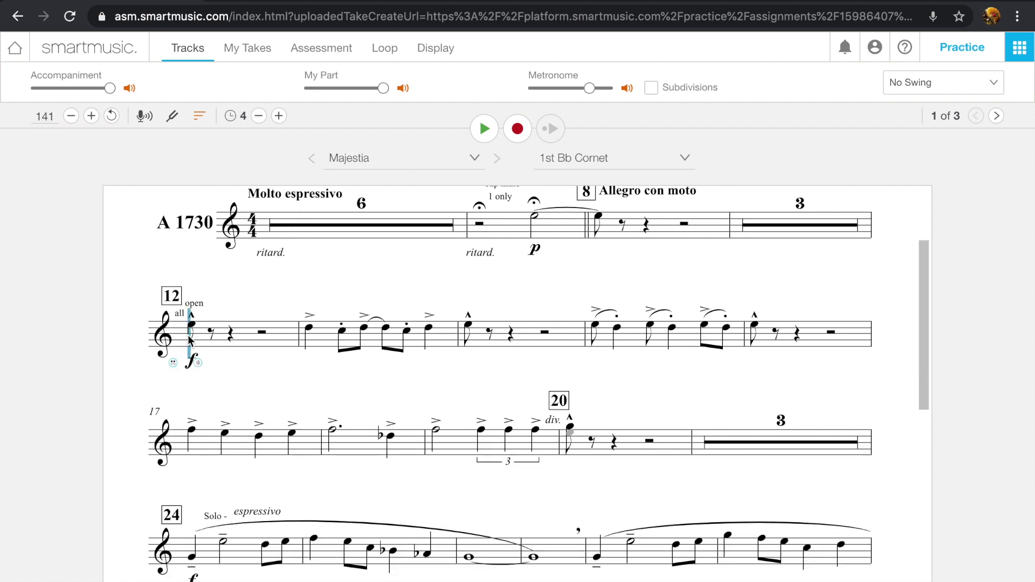
pyautogui.click(482, 130)
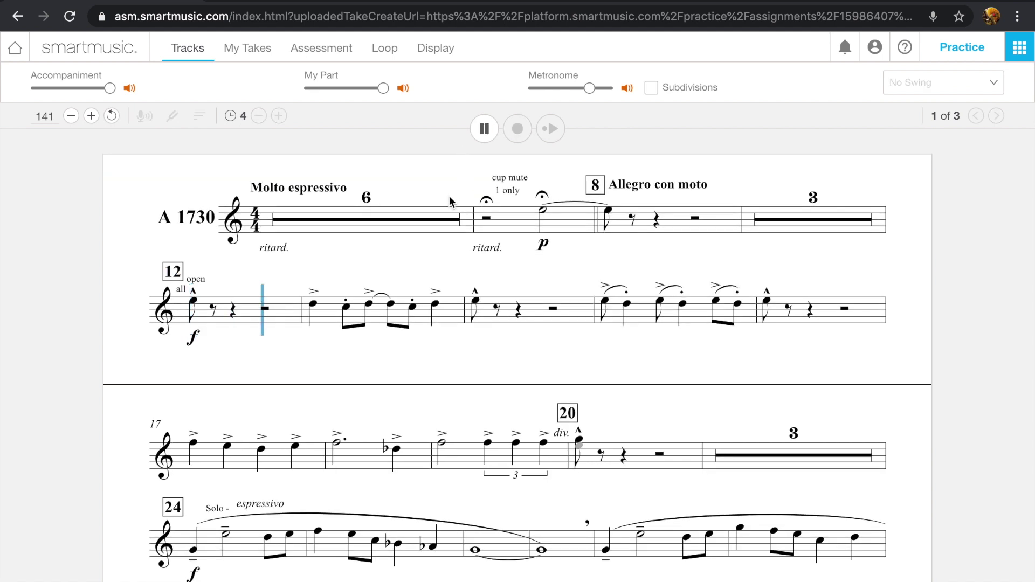
pyautogui.click(484, 128)
# Browse score pages 1–3, then move the playback start point to a later note.
pyautogui.scroll(-7, 534, 354)
pyautogui.scroll(7, 534, 354)
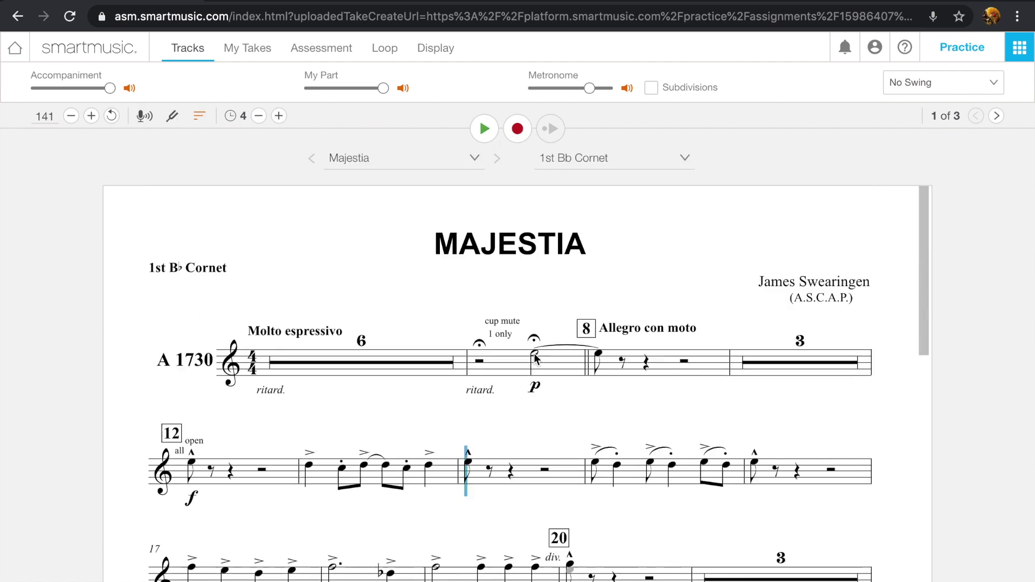
pyautogui.scroll(-1, 598, 292)
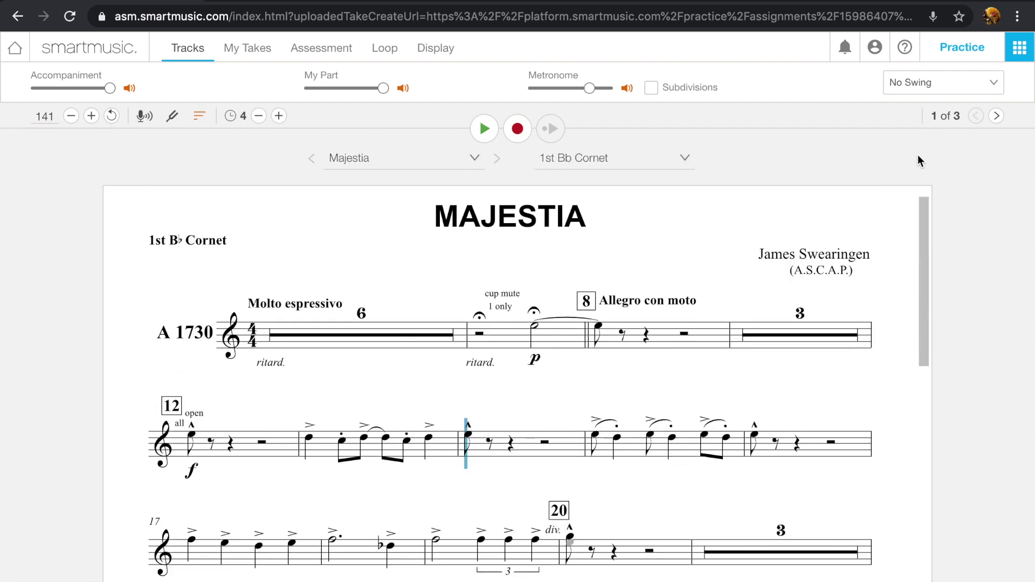
pyautogui.click(996, 116)
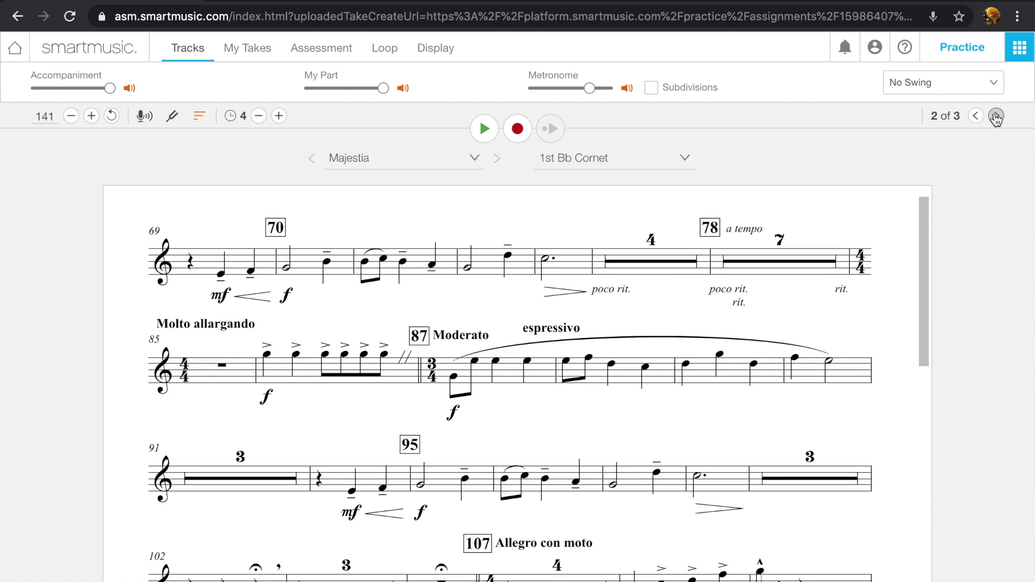
pyautogui.click(996, 116)
pyautogui.click(996, 117)
pyautogui.click(976, 116)
pyautogui.scroll(-8, 725, 343)
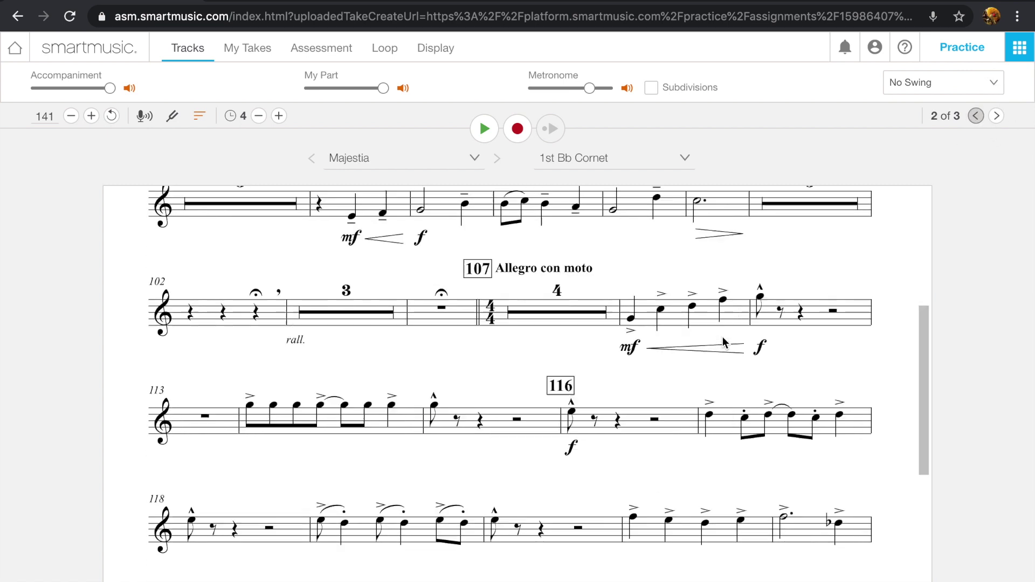
pyautogui.click(996, 116)
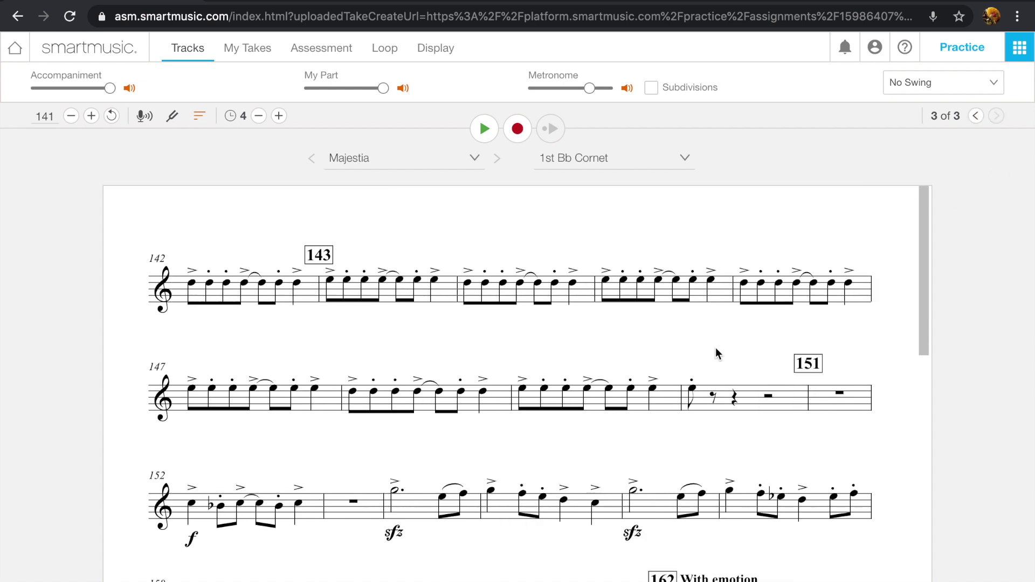
pyautogui.click(981, 116)
pyautogui.click(981, 116)
pyautogui.scroll(-2, 467, 394)
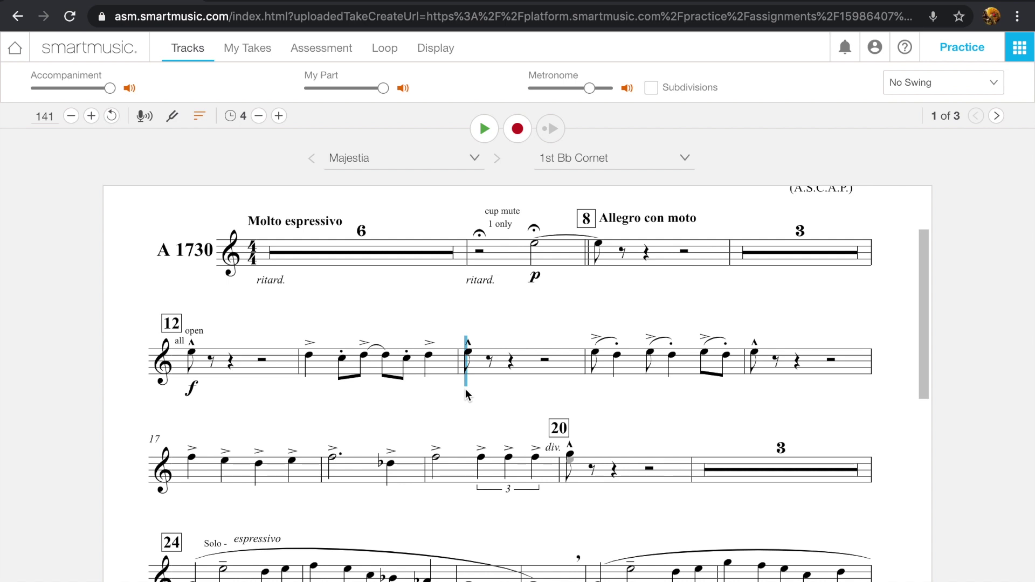
pyautogui.click(342, 367)
# Set the tempo to 120 and play the part briefly at that speed.
pyautogui.click(308, 367)
pyautogui.click(72, 117)
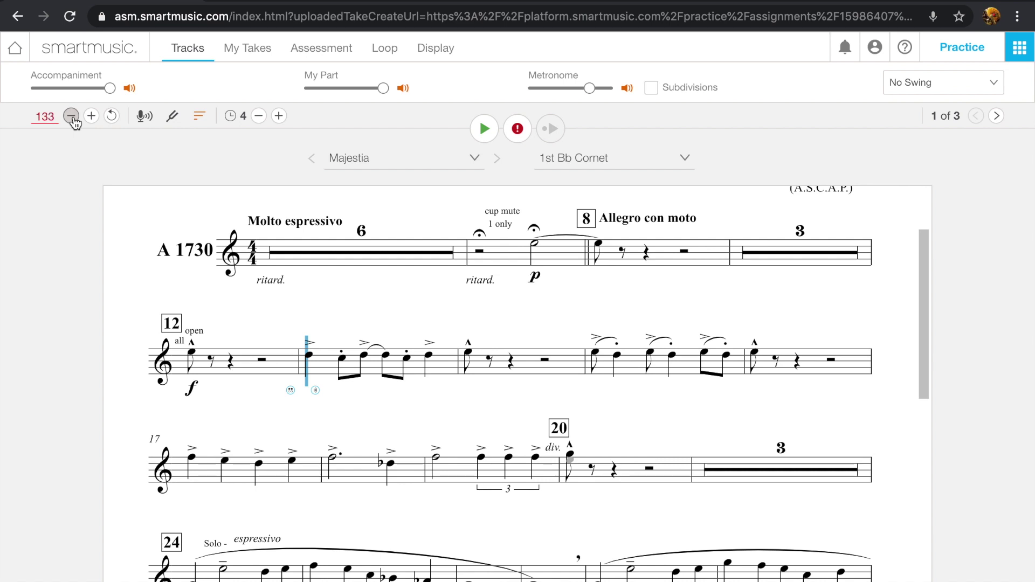
pyautogui.click(56, 116)
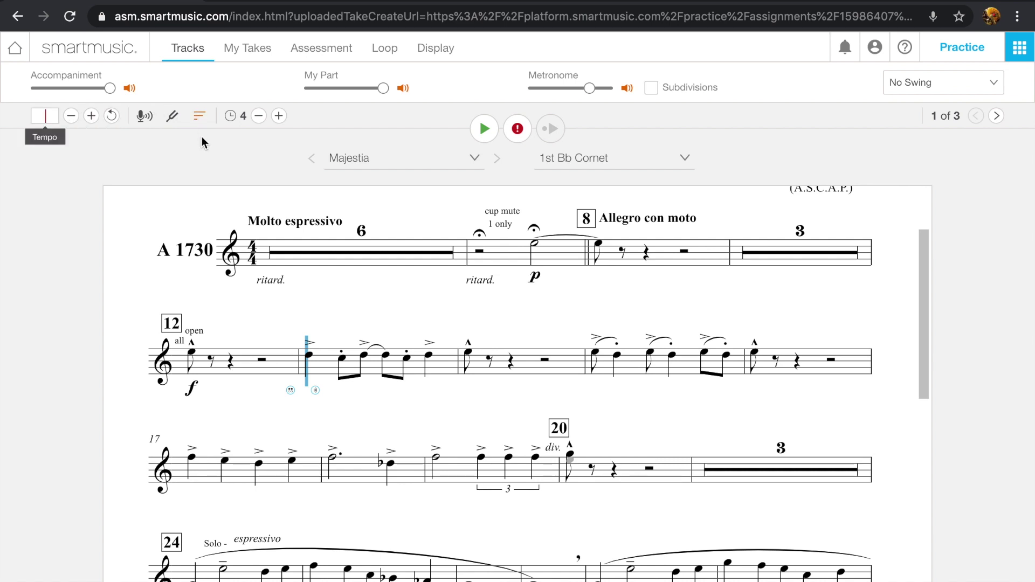
pyautogui.write('120')
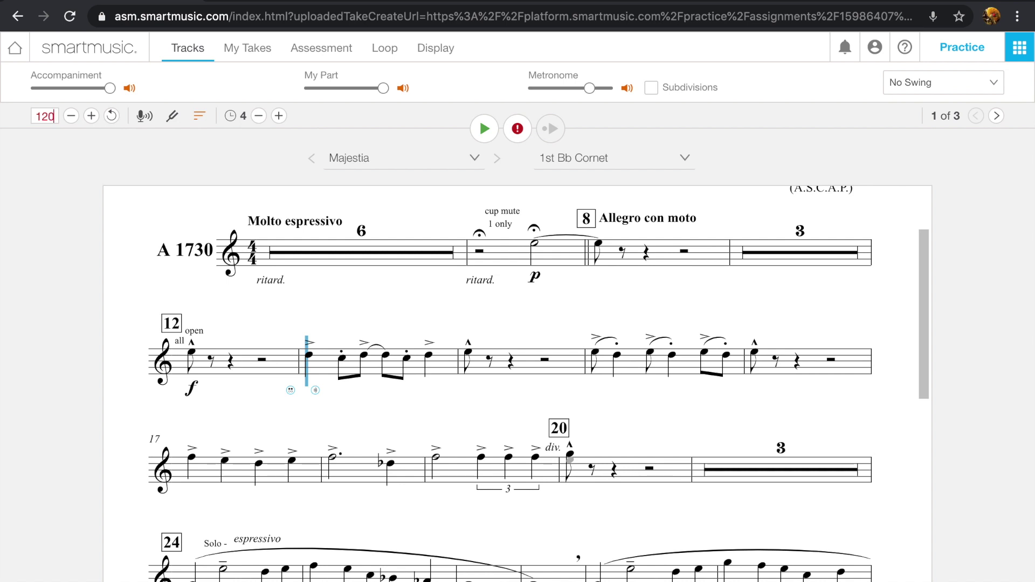
pyautogui.press('Return')
pyautogui.click(484, 128)
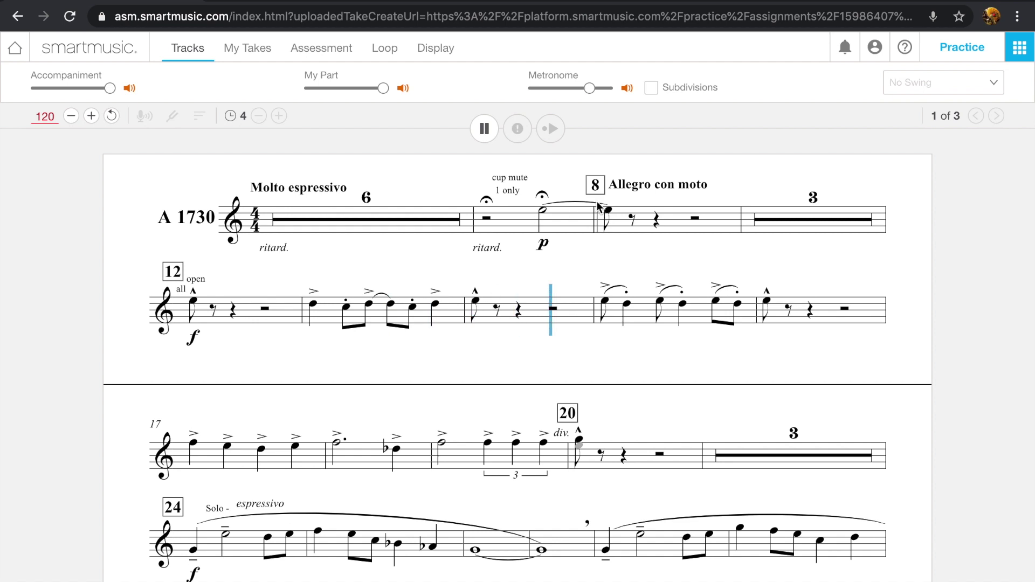
pyautogui.click(485, 129)
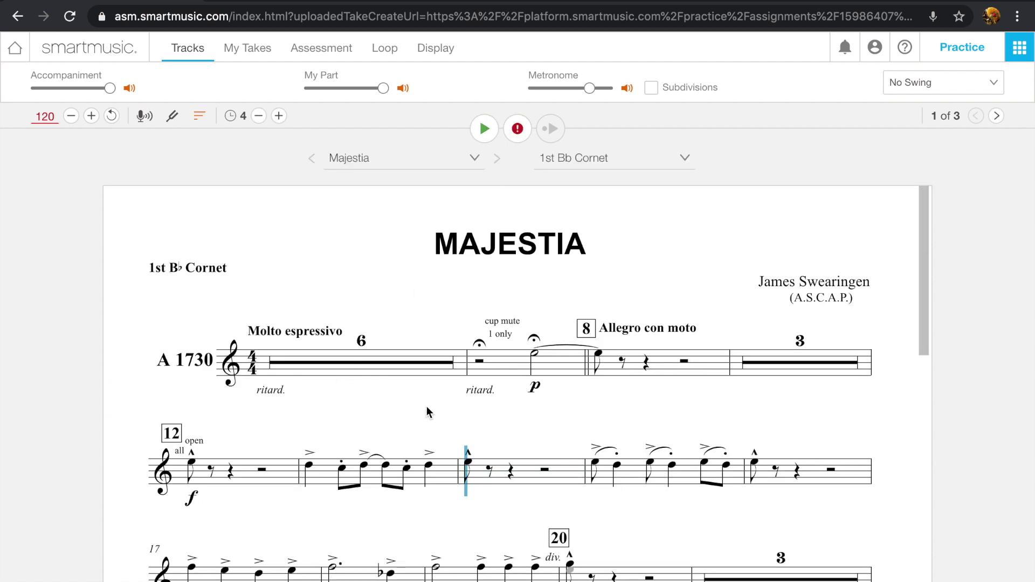
# Restore the original tempo of 141 and play Majestia briefly before stopping.
pyautogui.click(112, 118)
pyautogui.press('space')
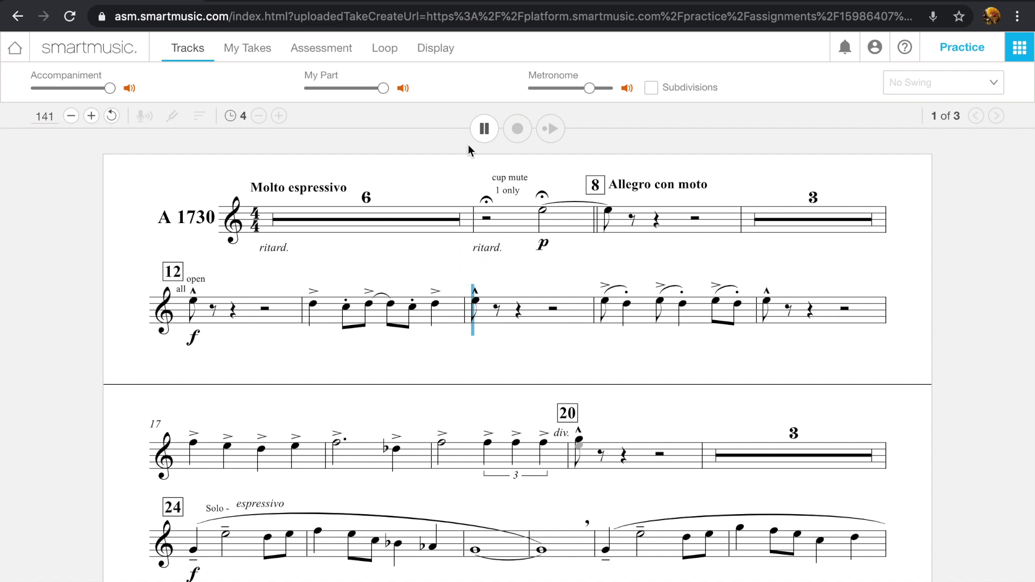
pyautogui.click(483, 131)
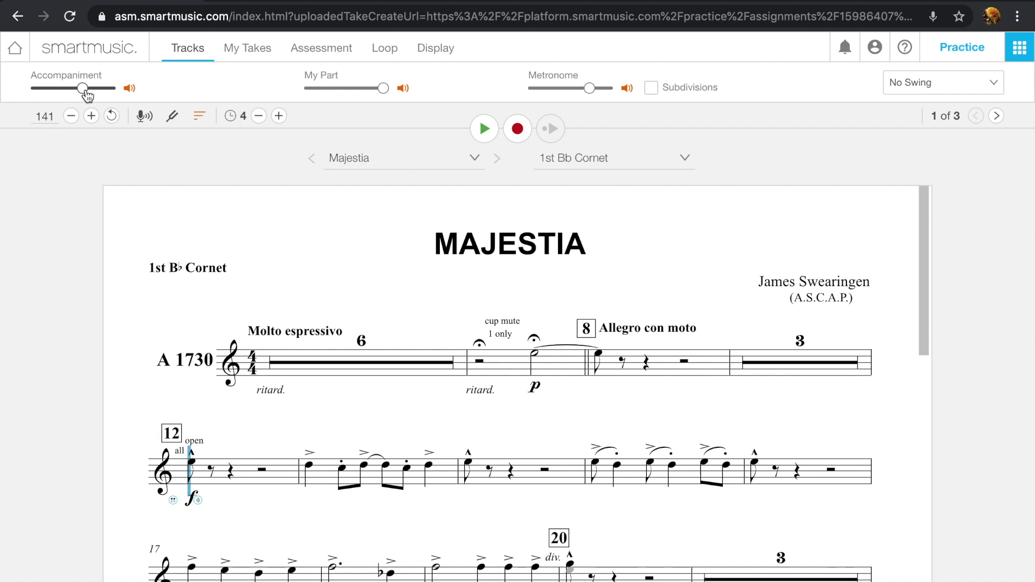
# Play Majestia with accompaniment muted, unmute it, and drag the metronome volume to minimum.
pyautogui.click(130, 88)
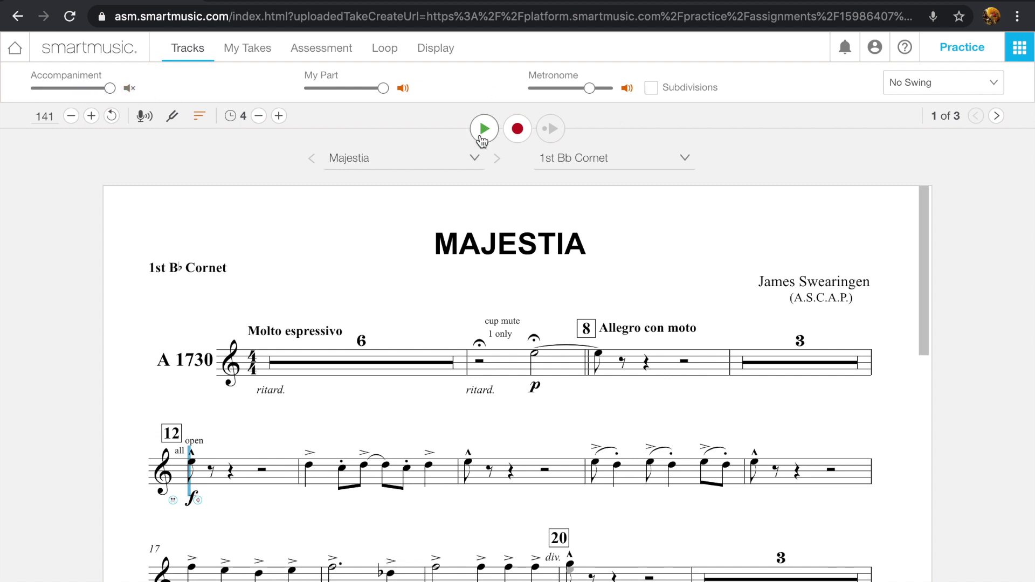
pyautogui.click(483, 128)
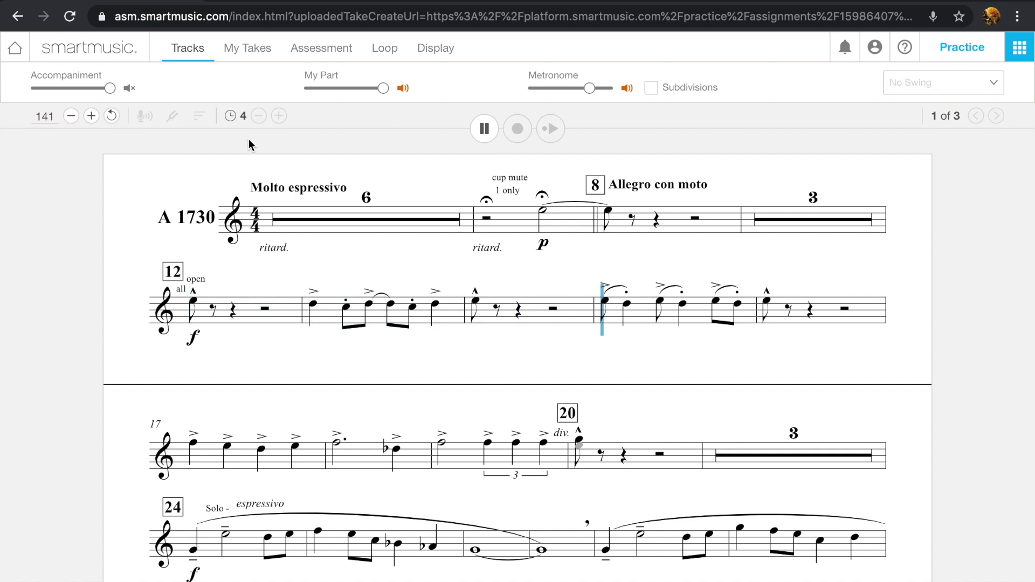
pyautogui.click(485, 128)
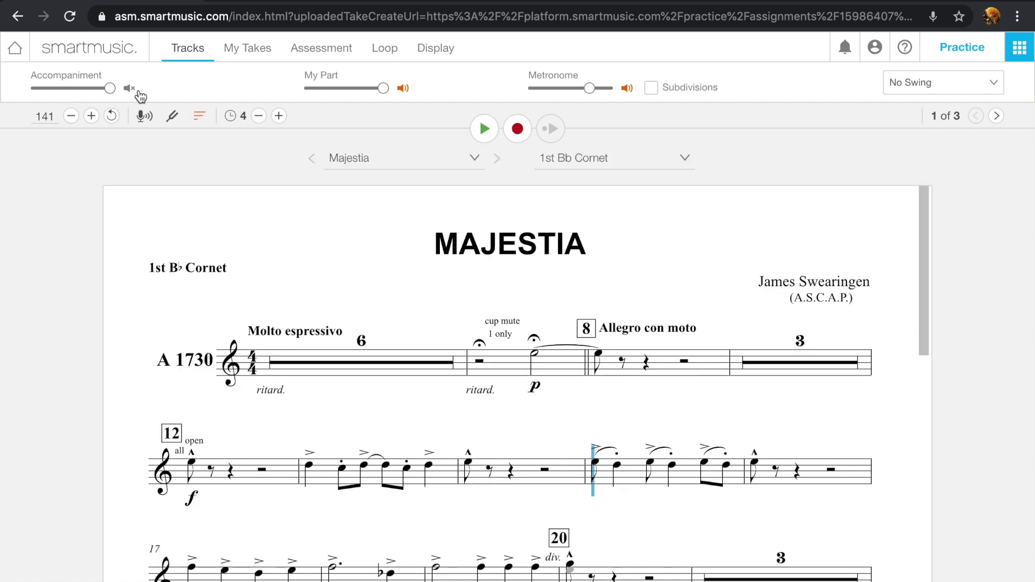
pyautogui.click(131, 89)
pyautogui.moveTo(591, 95)
pyautogui.mouseDown()
pyautogui.moveTo(603, 94)
pyautogui.moveTo(561, 97)
pyautogui.moveTo(604, 93)
pyautogui.moveTo(520, 100)
pyautogui.moveTo(596, 94)
pyautogui.mouseUp()
# Play Majestia with the metronome muted, then with subdivisions, and turn subdivisions off.
pyautogui.click(627, 89)
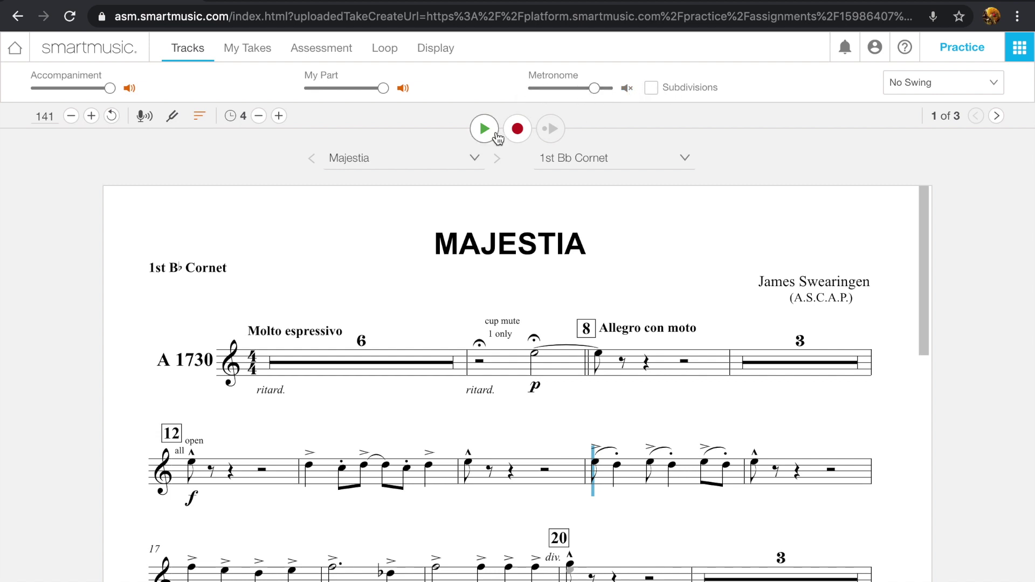
pyautogui.click(490, 132)
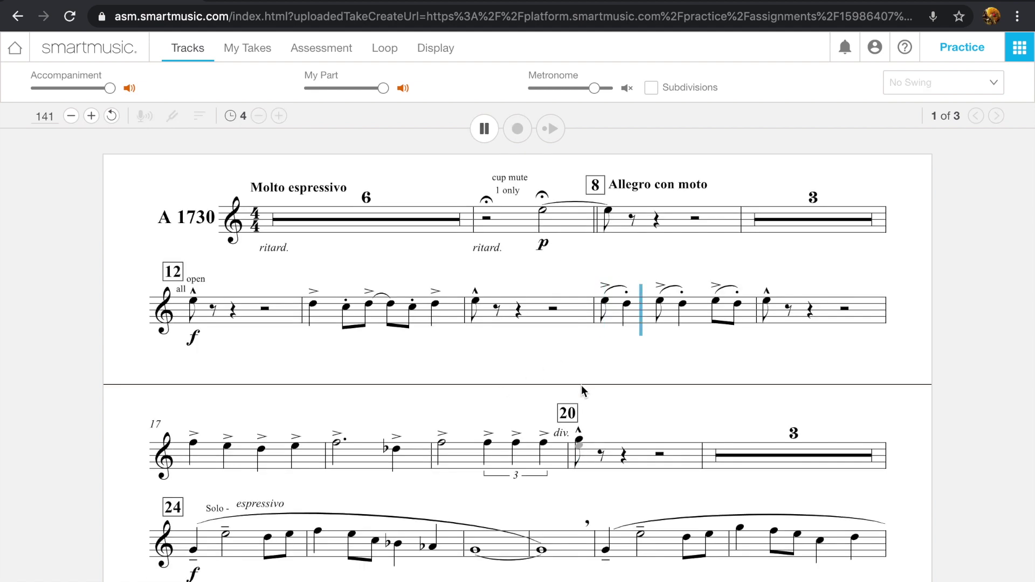
pyautogui.click(472, 129)
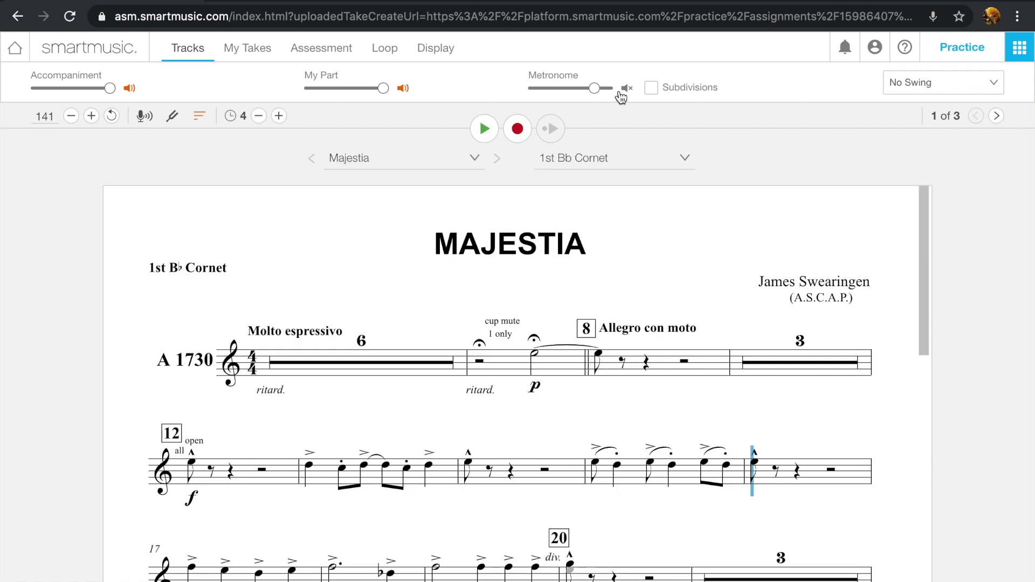
pyautogui.click(659, 89)
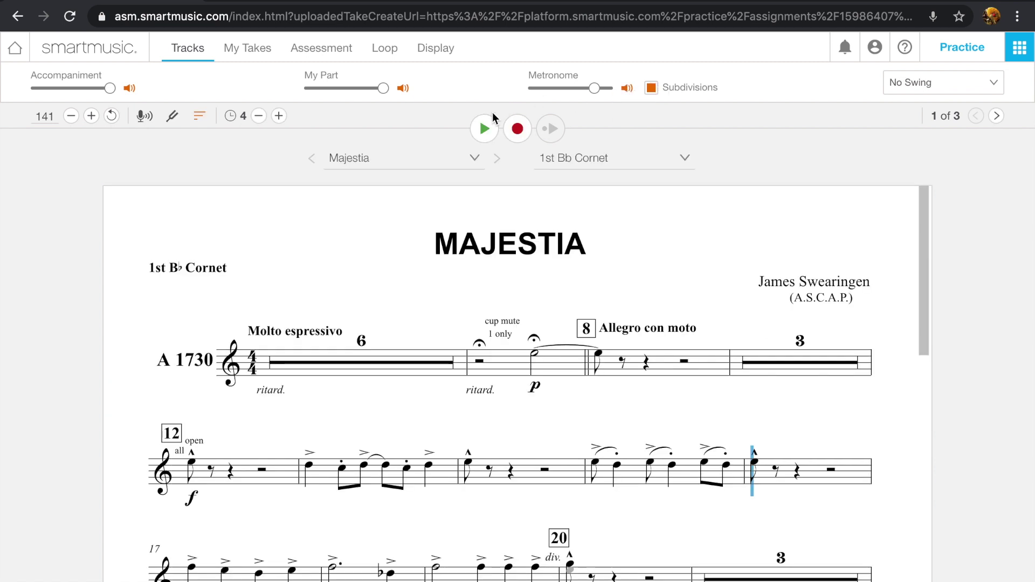
pyautogui.click(481, 130)
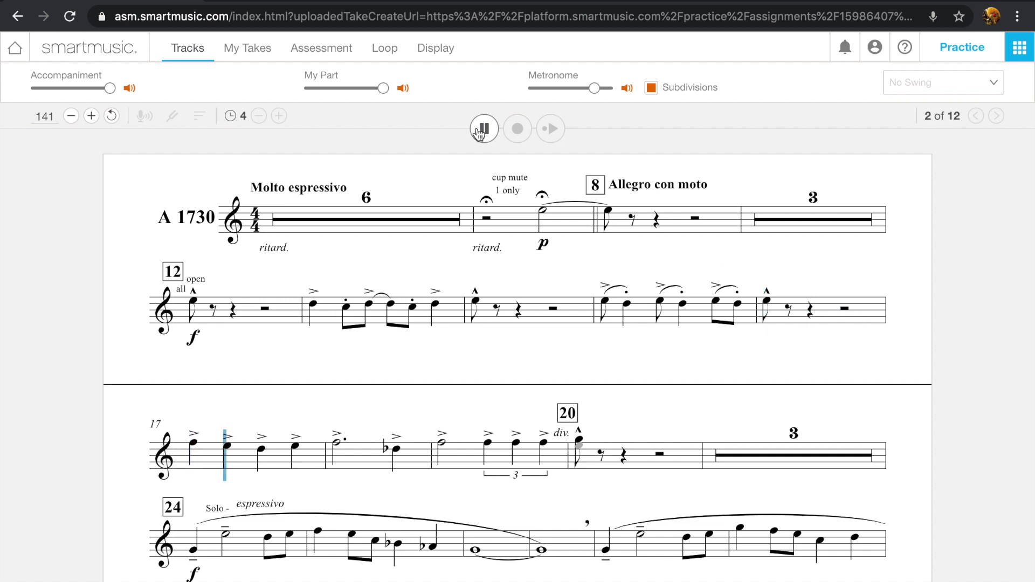
pyautogui.click(482, 130)
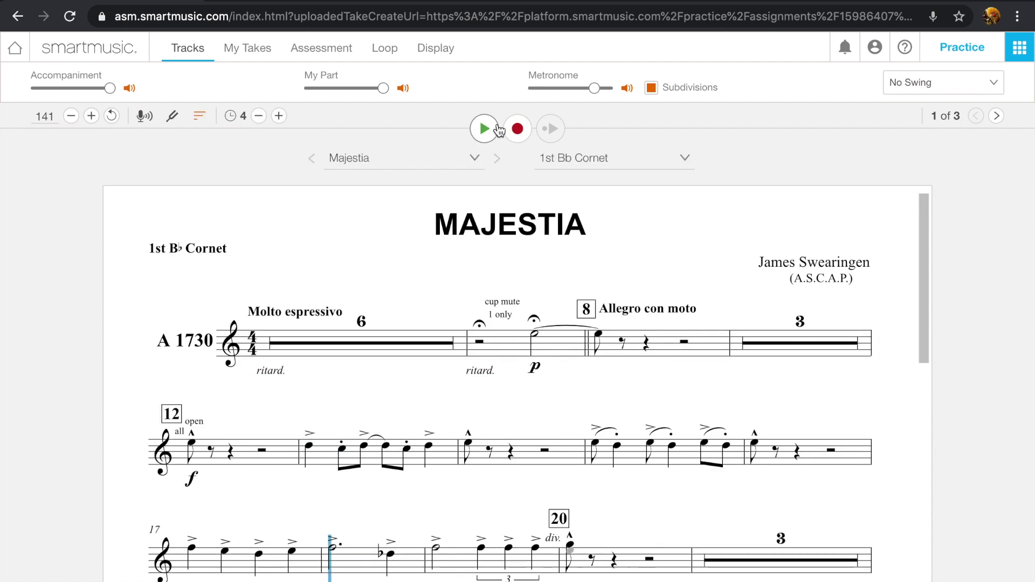
pyautogui.click(651, 88)
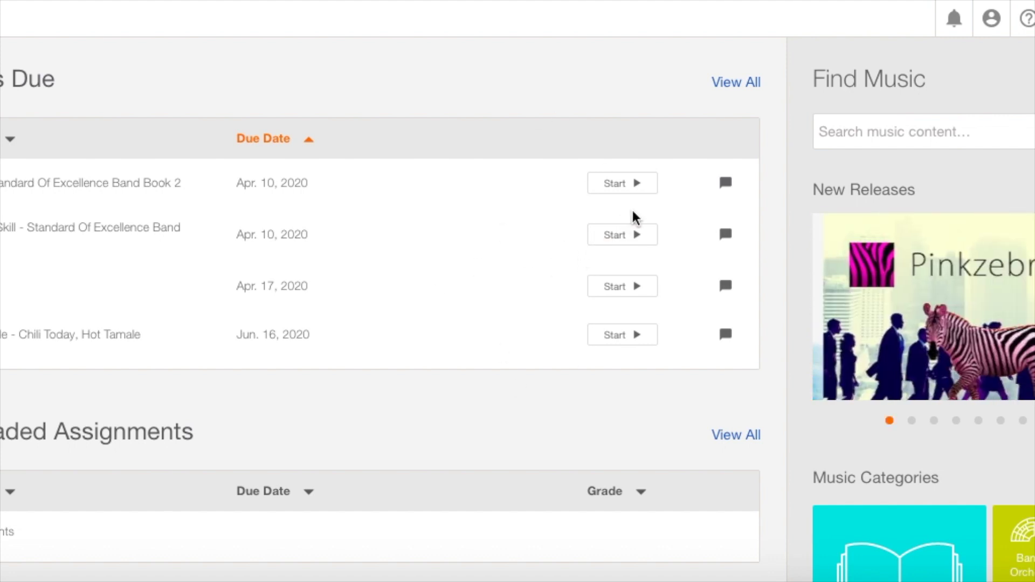
# Start the chromatic scale assignment for Eb Alto Saxophone and dismiss its instructions.
pyautogui.click(623, 236)
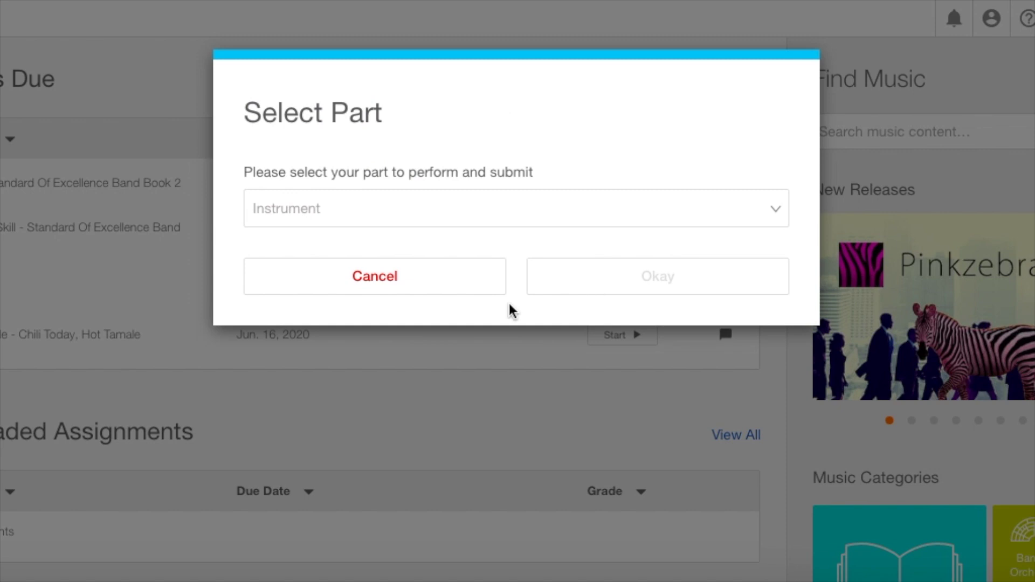
pyautogui.click(551, 225)
pyautogui.scroll(-6, 487, 361)
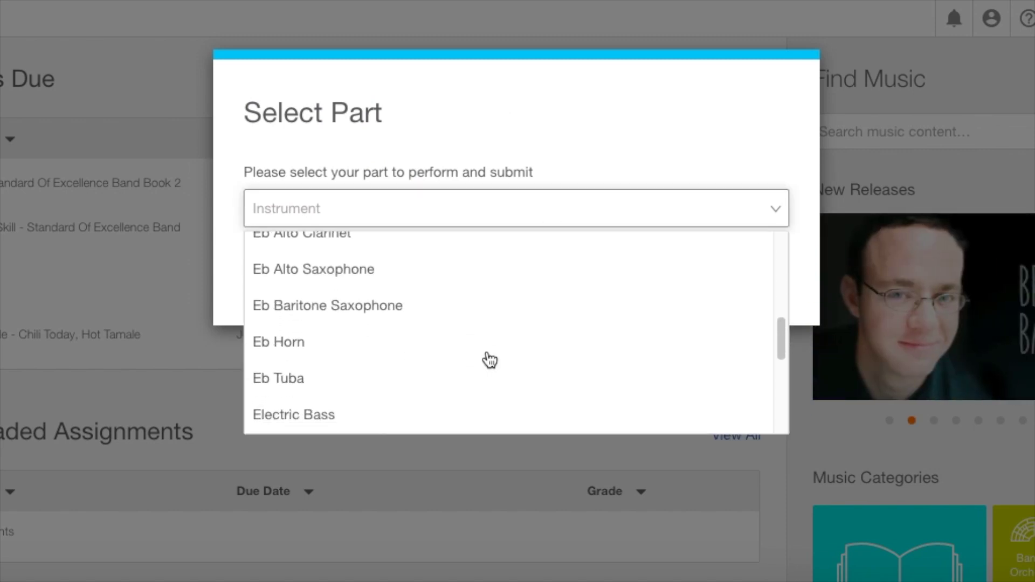
pyautogui.click(475, 281)
pyautogui.click(645, 297)
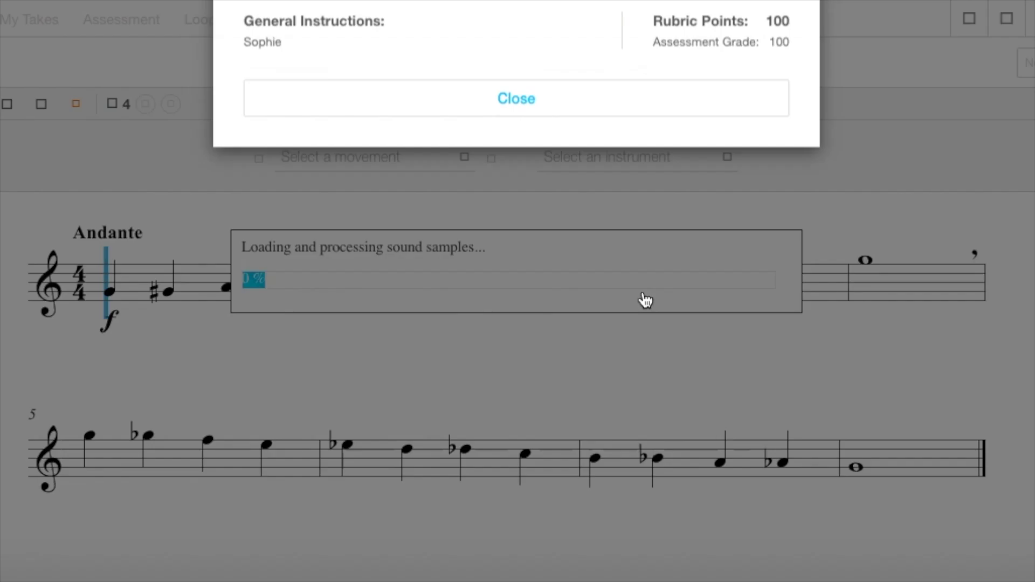
pyautogui.click(603, 250)
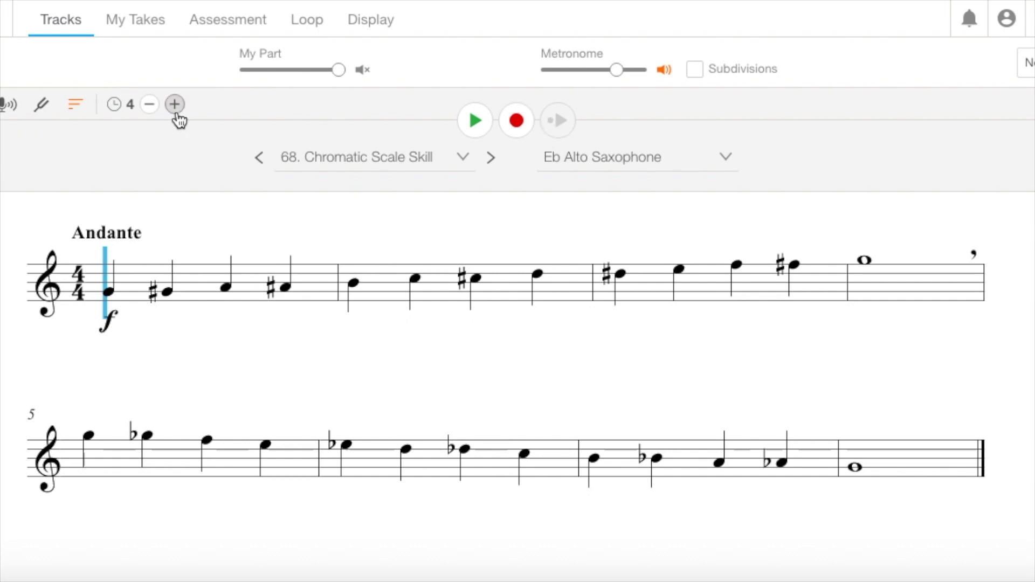
# Raise the Chromatic Scale Skill count-in to 8 beats and start a recording take.
pyautogui.click(176, 111)
pyautogui.click(176, 111)
pyautogui.click(176, 111)
pyautogui.click(176, 111)
pyautogui.click(516, 120)
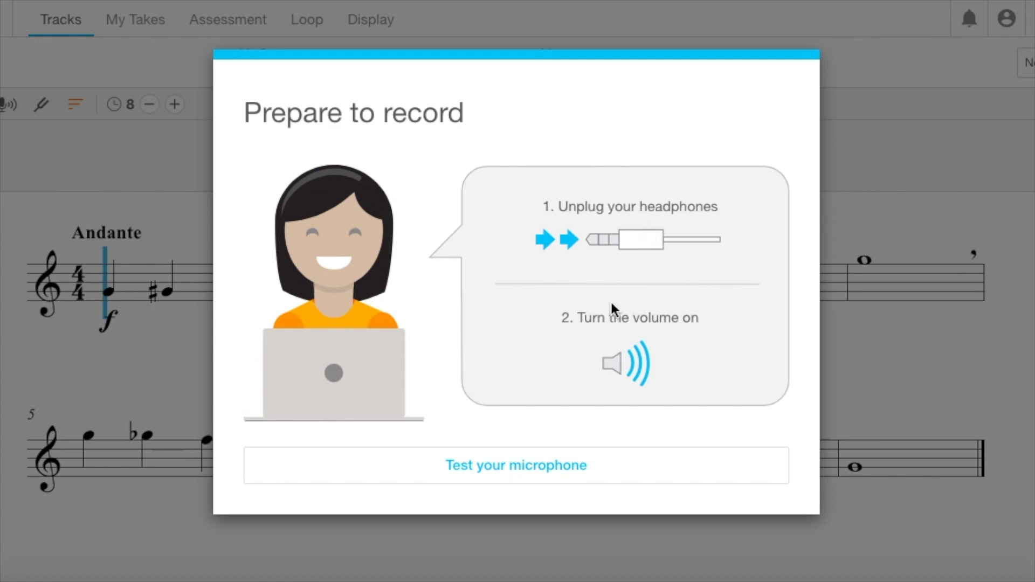
# Test the microphone, then record the chromatic scale with every note turning green.
pyautogui.click(557, 474)
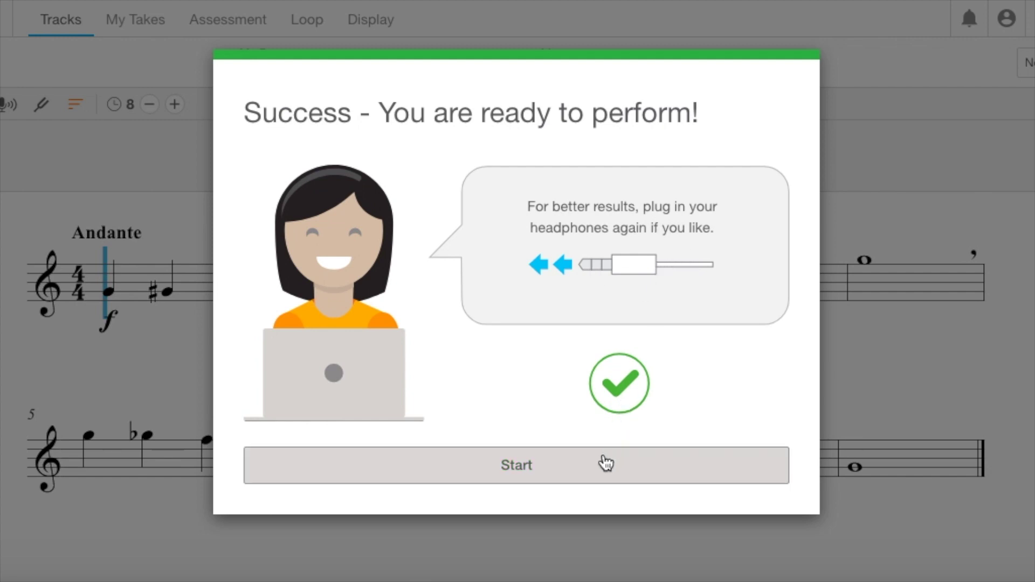
pyautogui.click(605, 463)
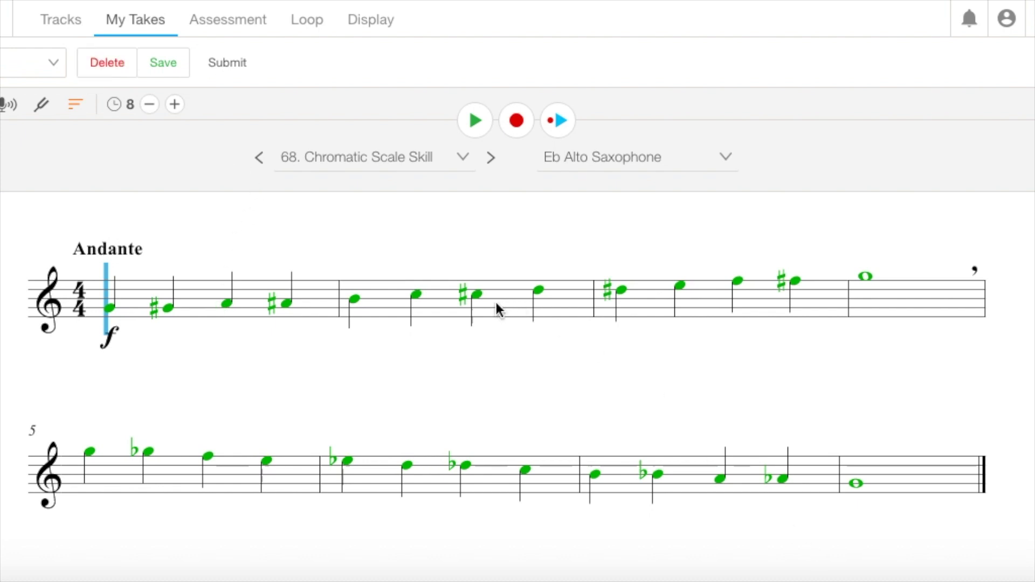
# Play back and stop the all-green take, then save it and begin submitting.
pyautogui.click(548, 139)
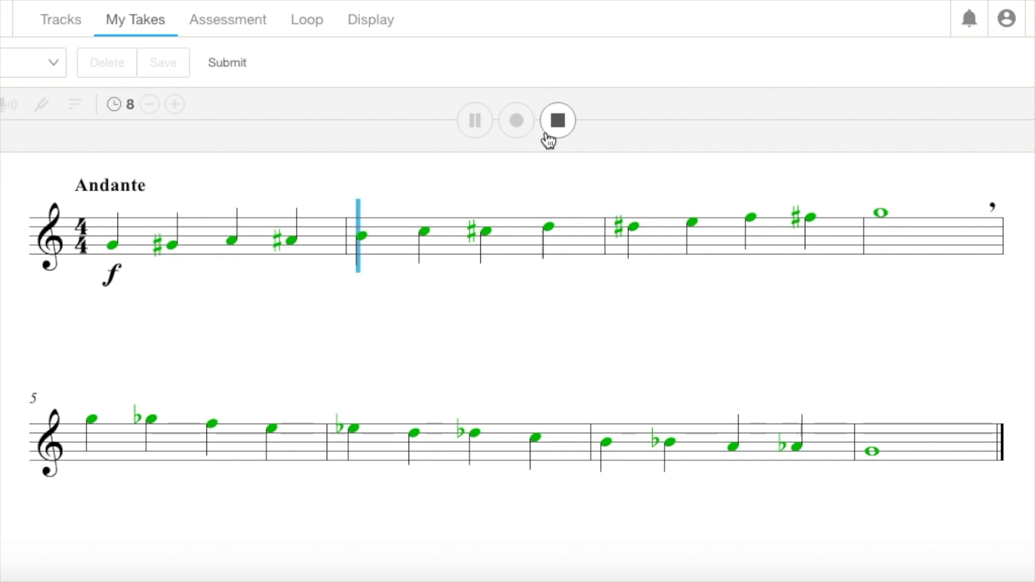
pyautogui.click(549, 139)
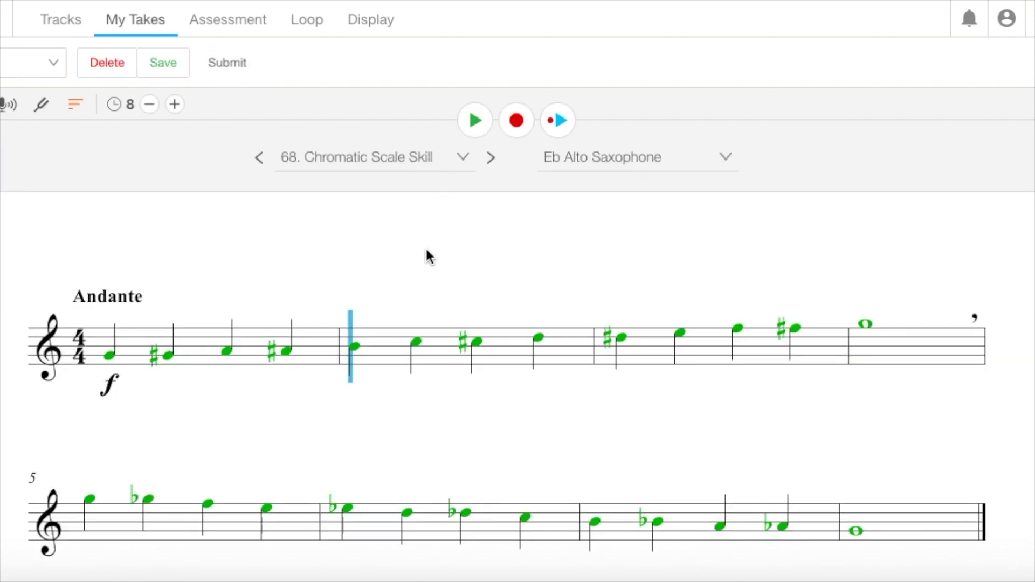
pyautogui.click(164, 72)
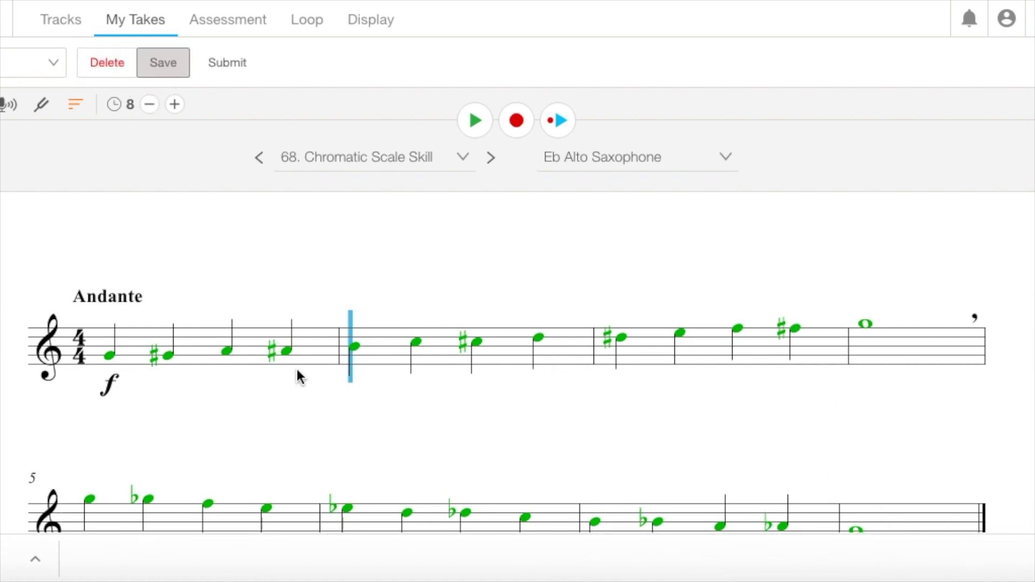
pyautogui.click(218, 69)
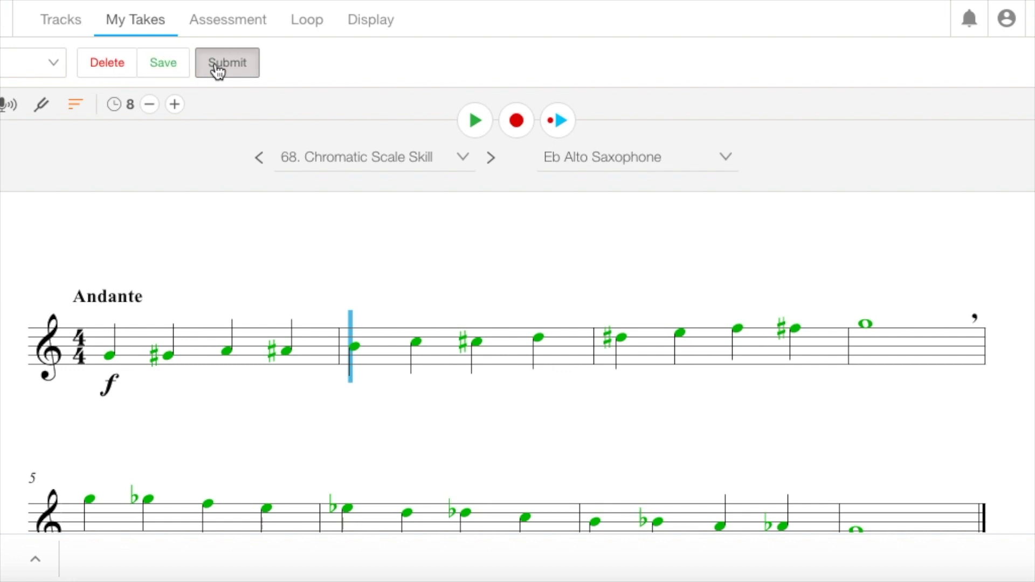
# Submit the Chromatic Scale Skill take with an empty comment.
pyautogui.click(218, 69)
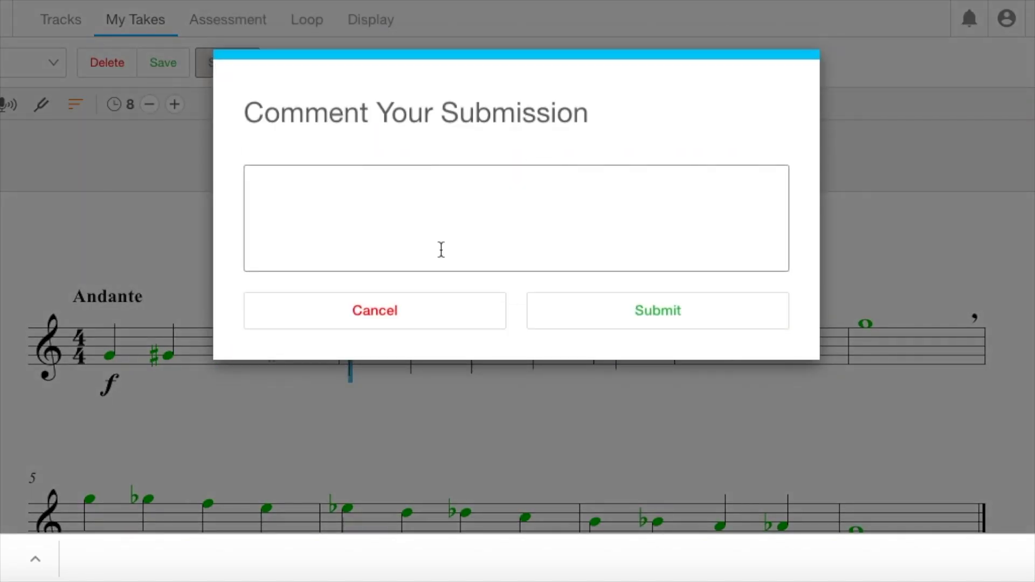
pyautogui.click(569, 327)
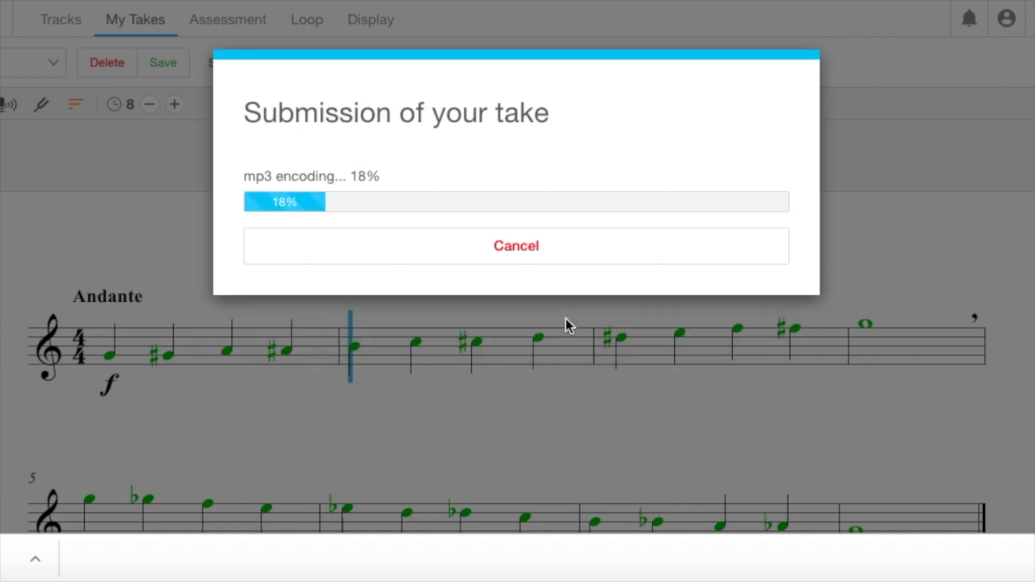